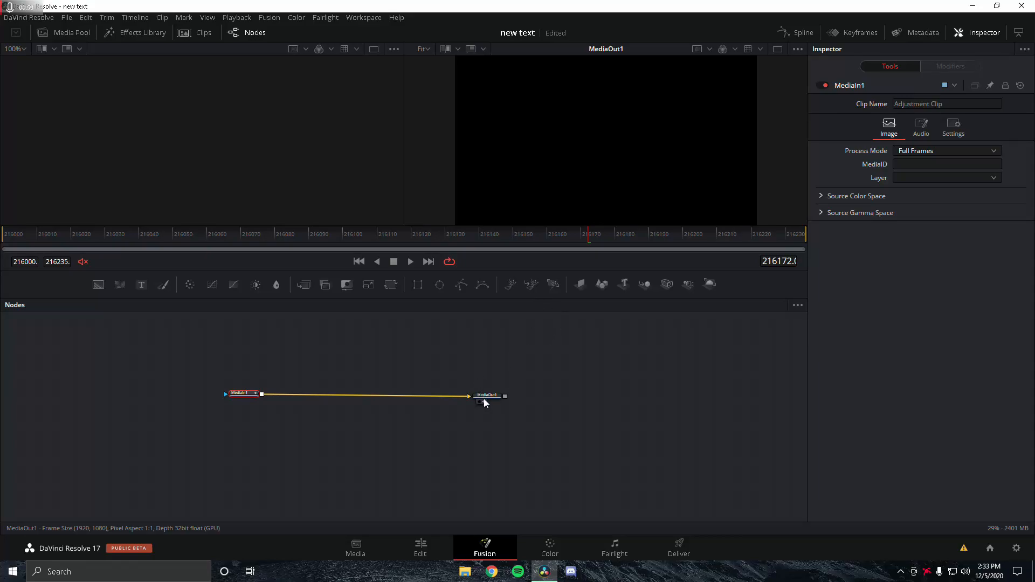
# Step: Move MediaOut1 right of MediaIn1 and frame the node view so both nodes fit
pyautogui.moveTo(492, 400); pyautogui.dragTo(522, 395)
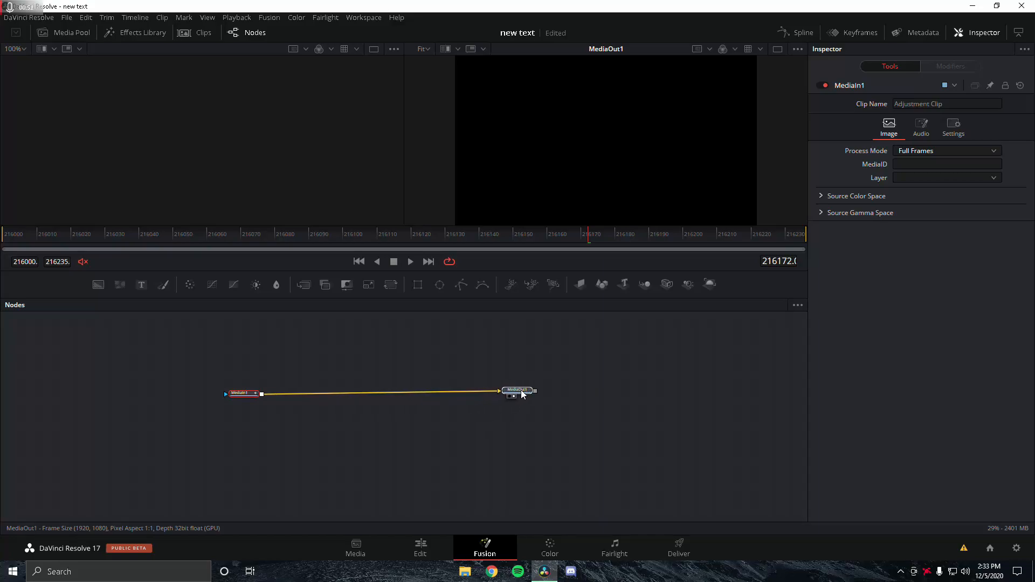
pyautogui.moveTo(245, 398); pyautogui.dragTo(241, 393)
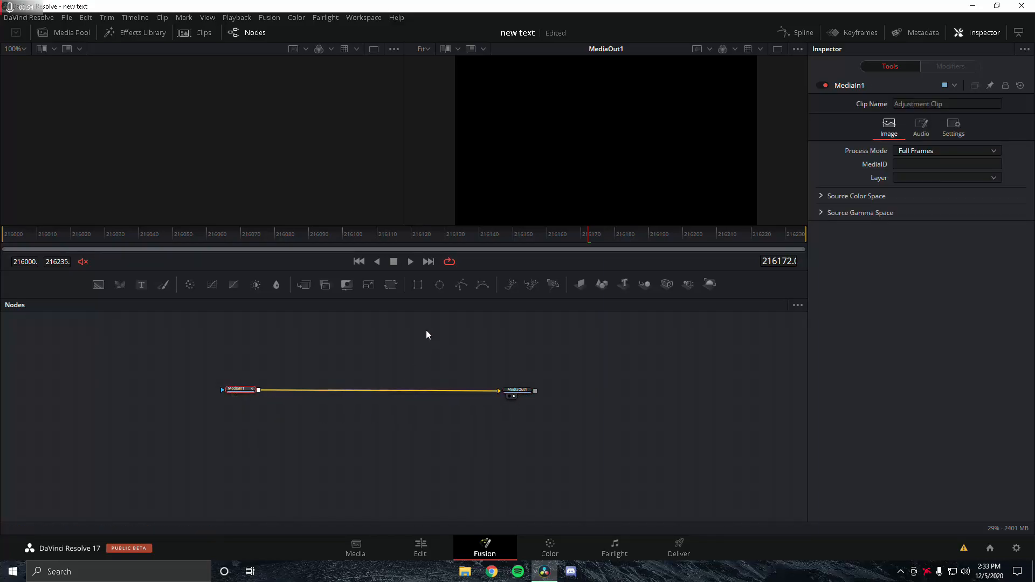
pyautogui.scroll(4, 592, 432)
pyautogui.moveTo(555, 414); pyautogui.dragTo(725, 455)
pyautogui.scroll(-2, 707, 443)
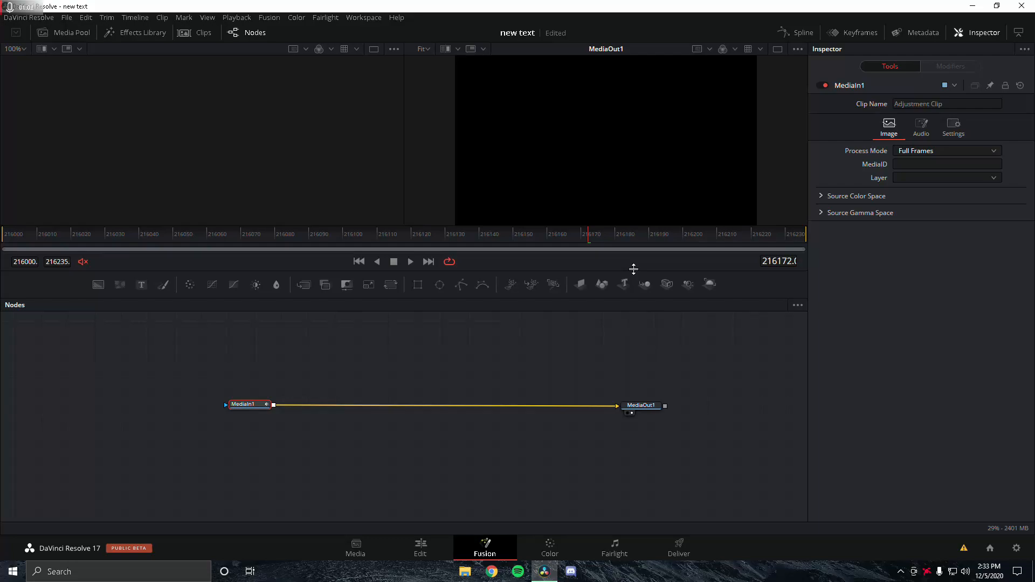
pyautogui.click(465, 572)
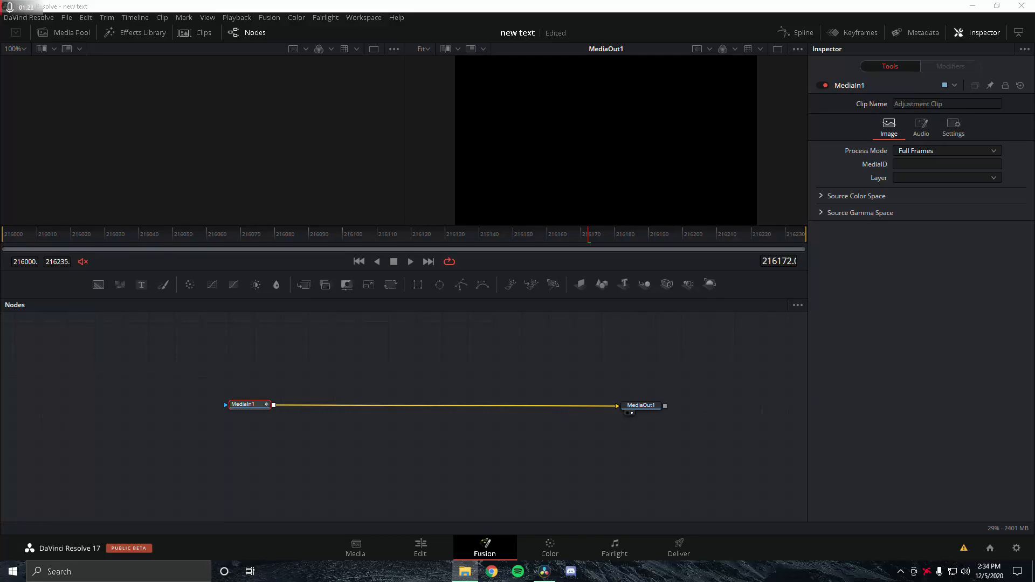
# Step: Drop the saved highlights .setting node tree into the Nodes panel and position it
pyautogui.moveTo(0, 408); pyautogui.dragTo(432, 369)
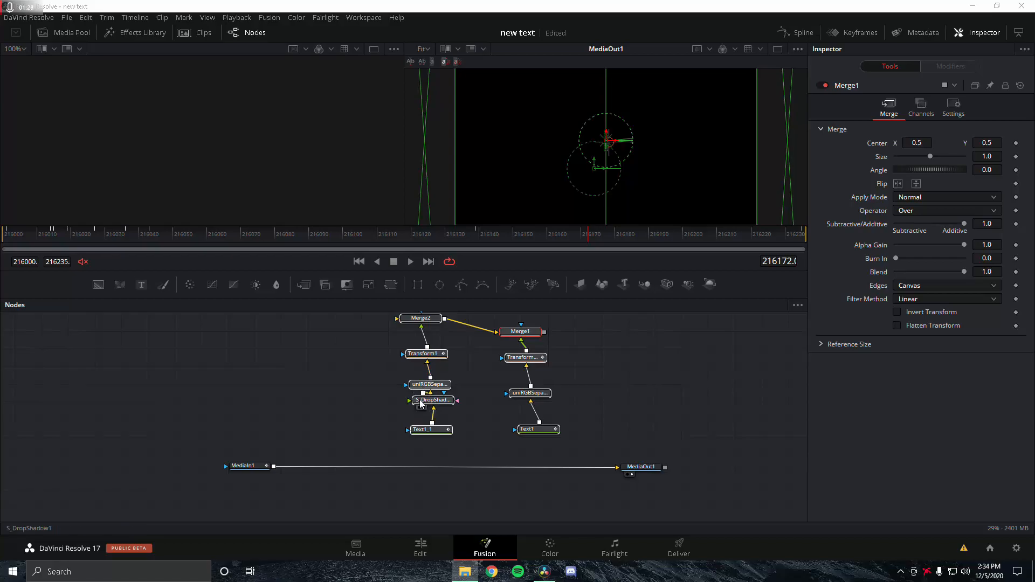
pyautogui.moveTo(516, 336); pyautogui.dragTo(449, 416)
pyautogui.scroll(-3, 493, 353)
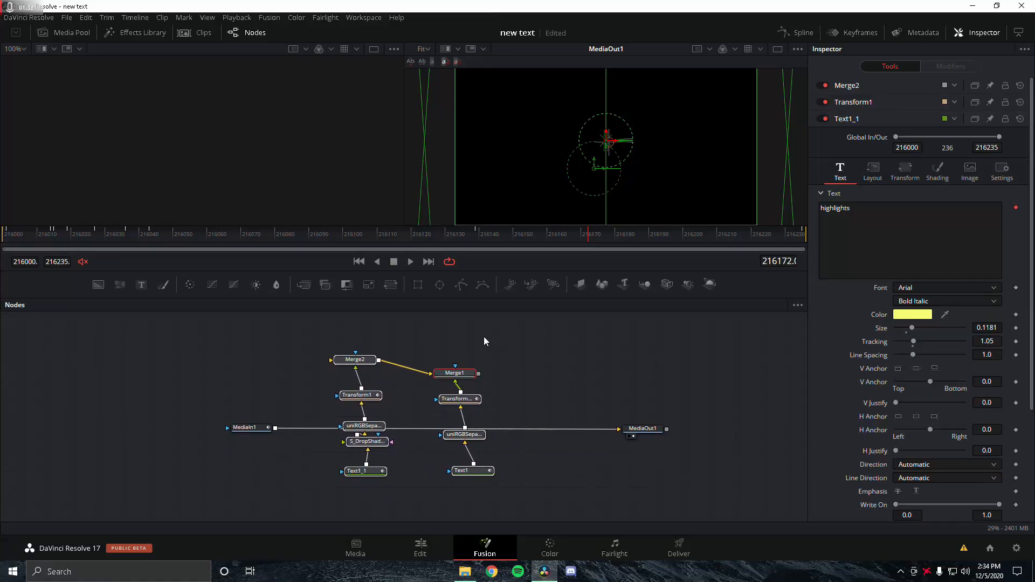
# Step: Wire MediaIn1 into Merge2 and Merge1 into MediaOut1 so the yellow title renders
pyautogui.moveTo(351, 362); pyautogui.dragTo(362, 446)
pyautogui.click(361, 448)
pyautogui.scroll(-4, 423, 397)
pyautogui.moveTo(532, 379); pyautogui.dragTo(356, 400)
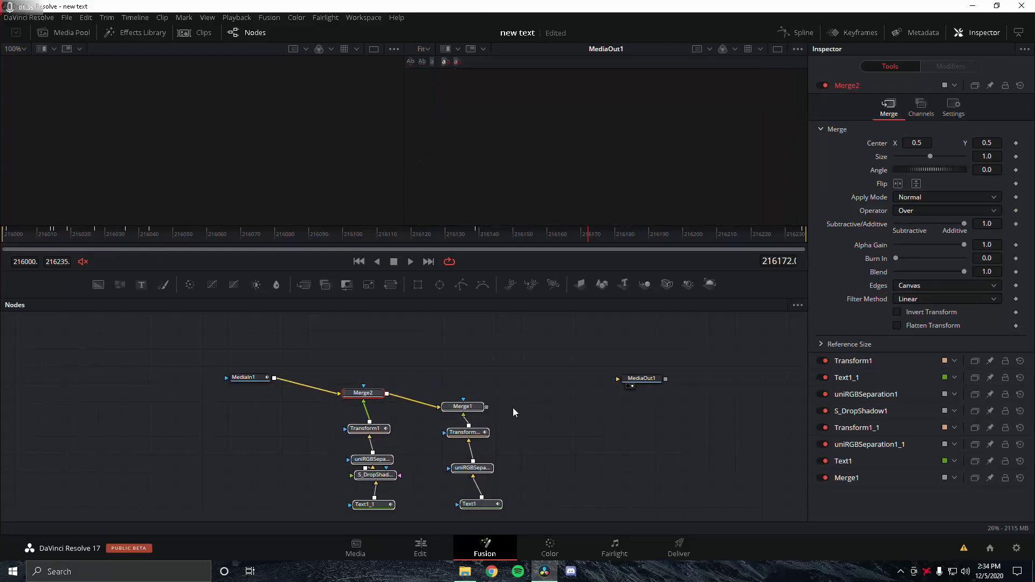
pyautogui.moveTo(486, 407); pyautogui.dragTo(626, 379)
pyautogui.click(550, 367)
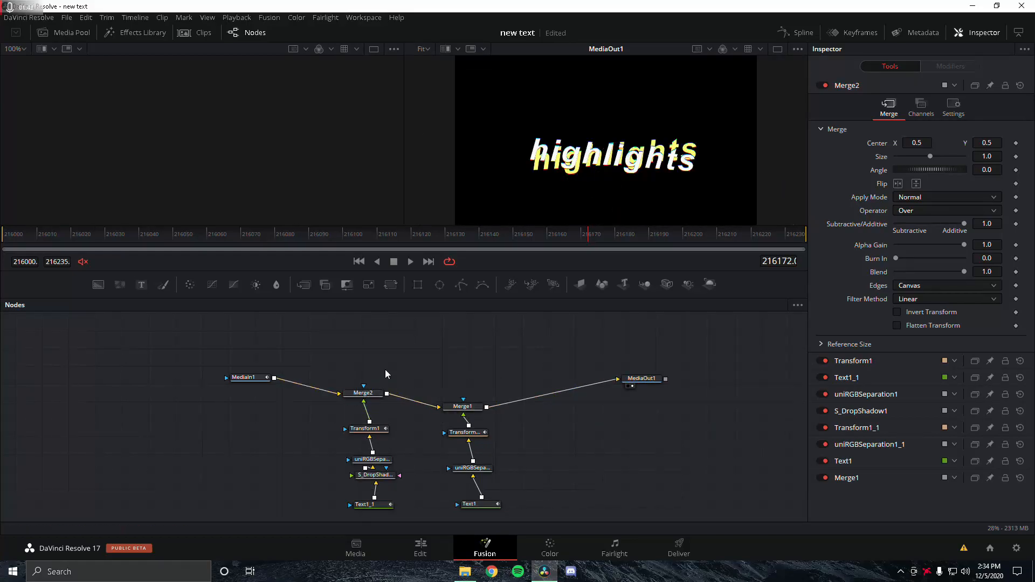
pyautogui.scroll(-3, 397, 360)
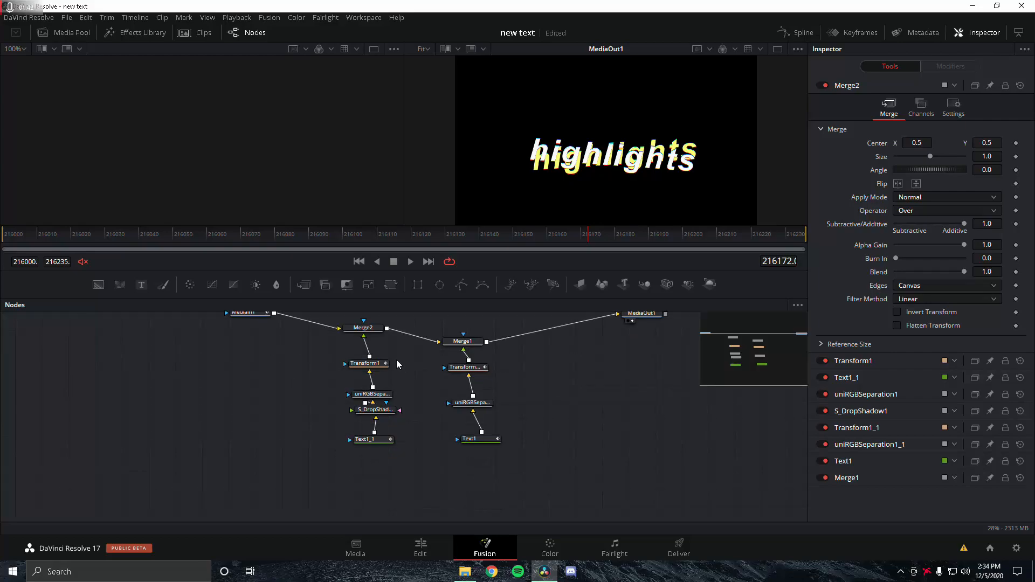
# Step: Select Text1_1 and review its Text, Layout, Transform, Shading, Image and Settings tabs
pyautogui.click(368, 441)
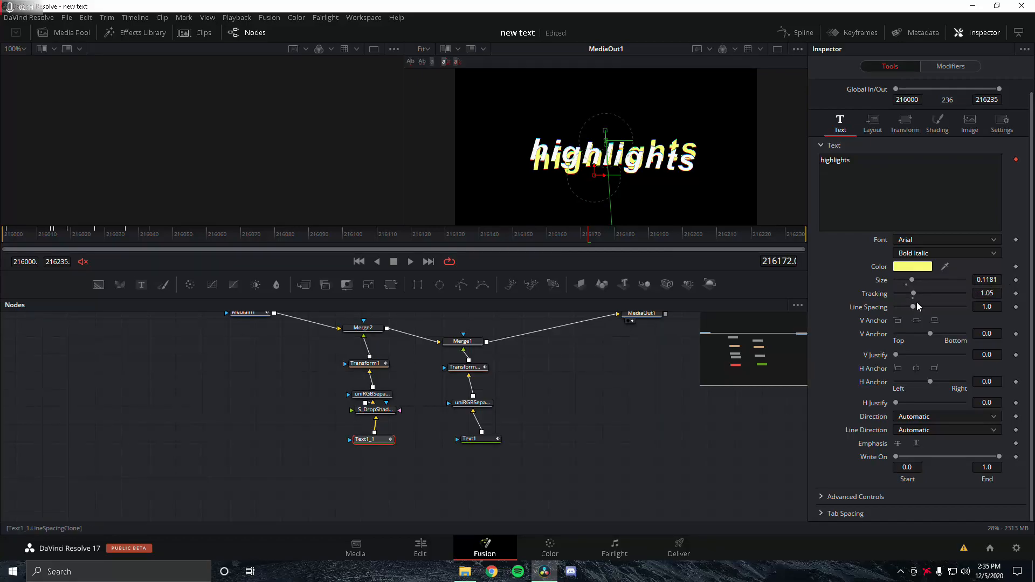
pyautogui.click(884, 121)
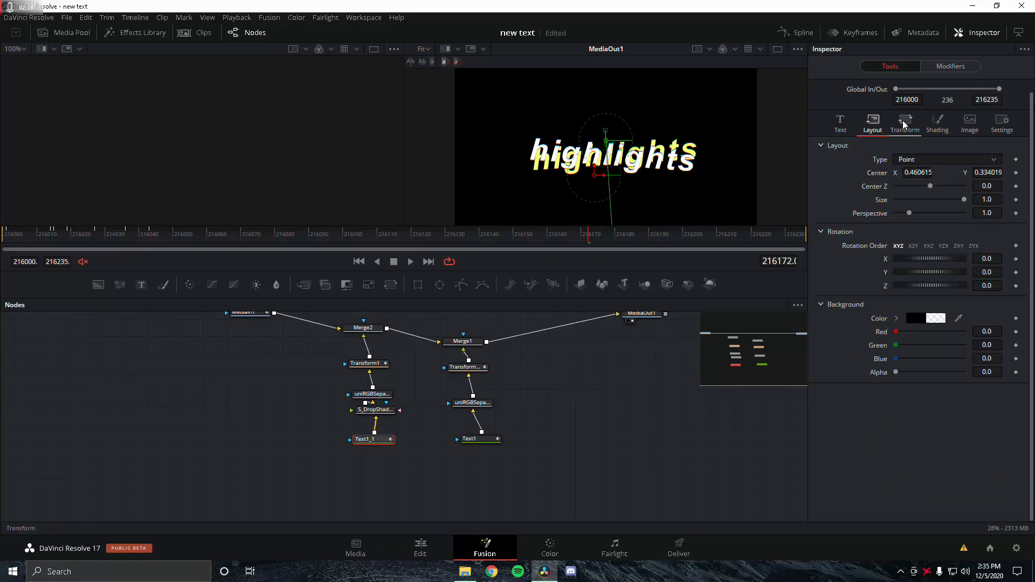
pyautogui.click(905, 124)
pyautogui.click(938, 124)
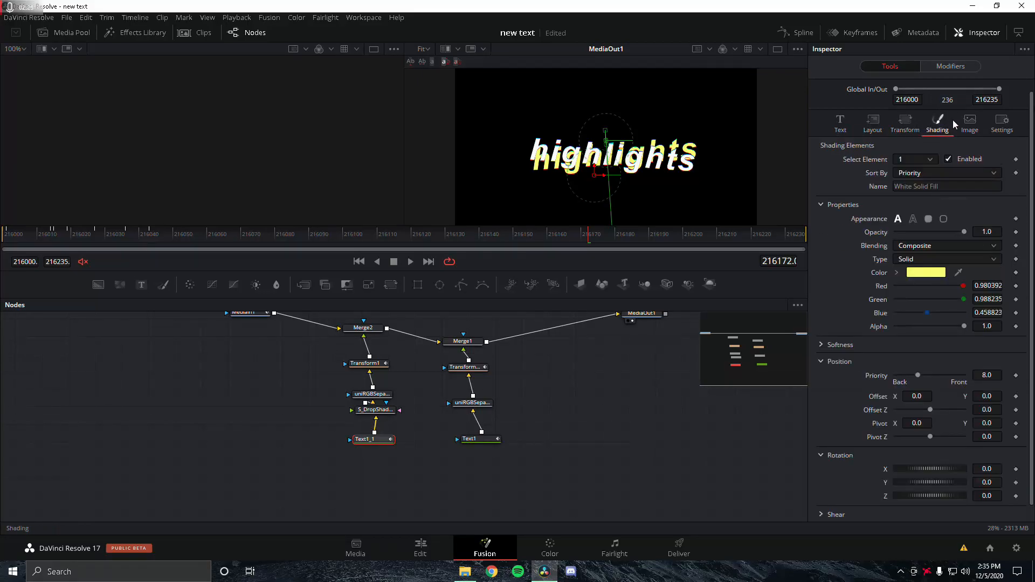
pyautogui.click(970, 123)
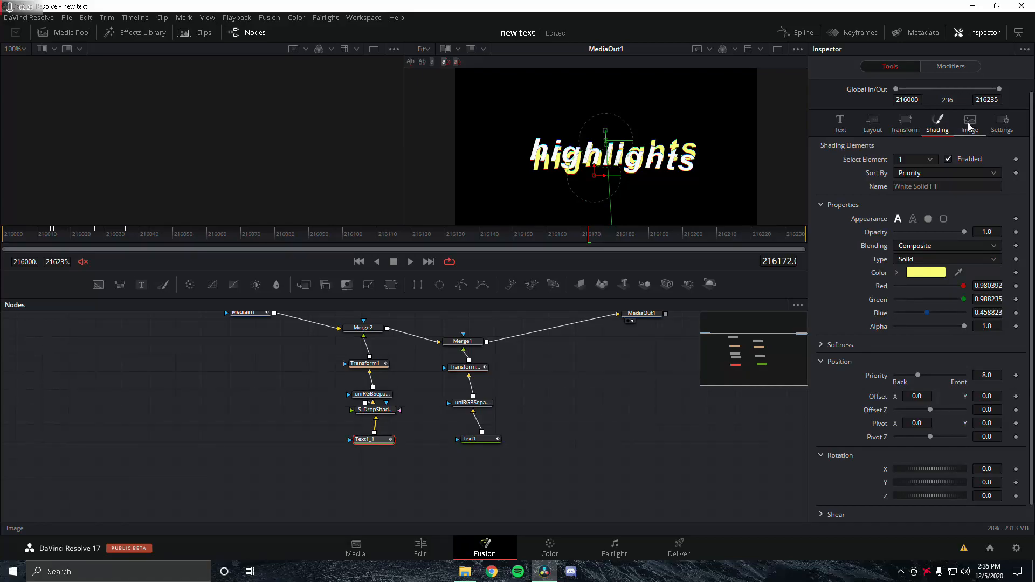
pyautogui.click(998, 125)
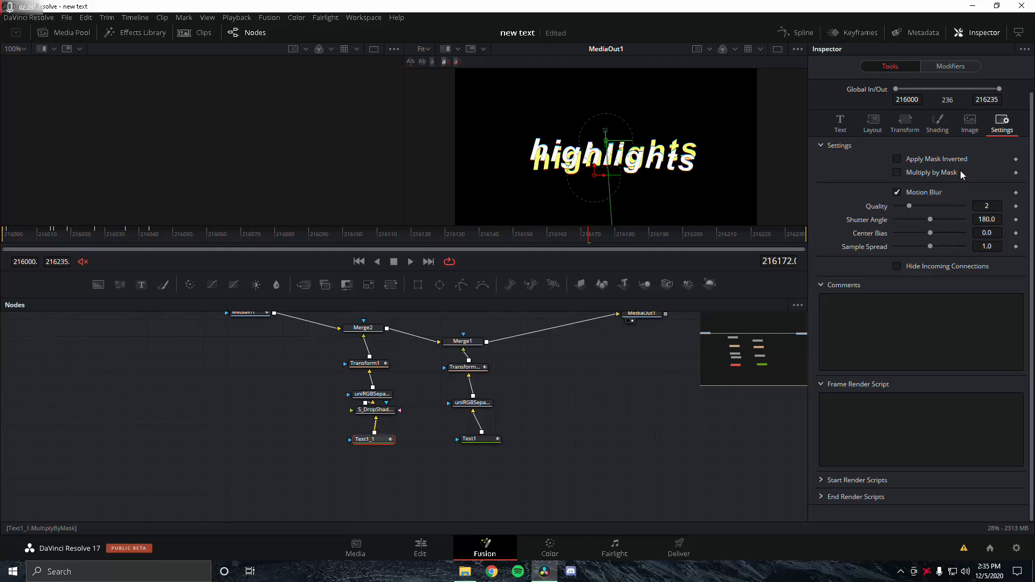
pyautogui.click(848, 120)
# Step: Browse Follower1_1's Timing, Text, Transform and Shading settings: delay 10.0, offset 0.5, 0.5
pyautogui.rightClick(911, 200)
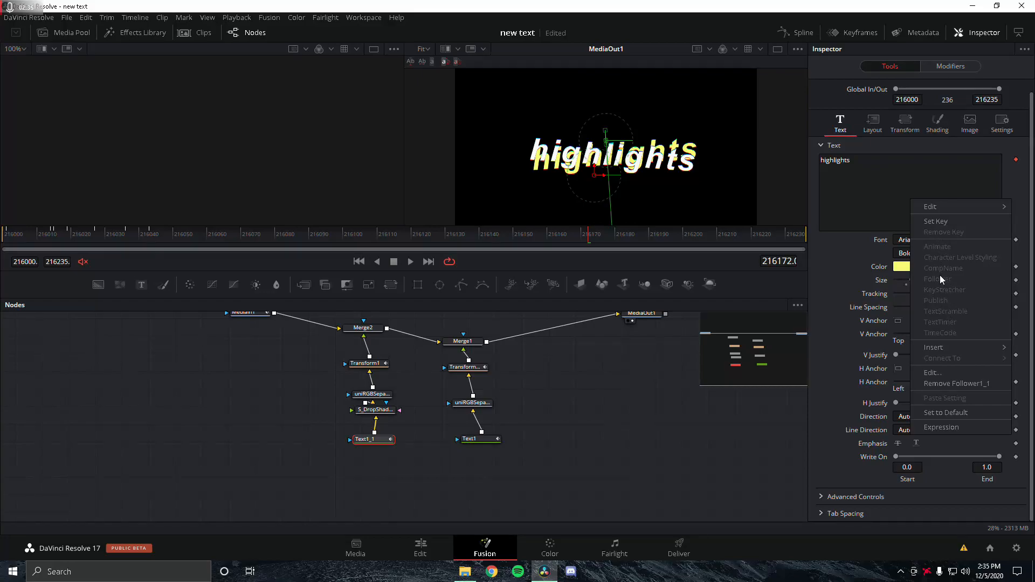
pyautogui.click(877, 163)
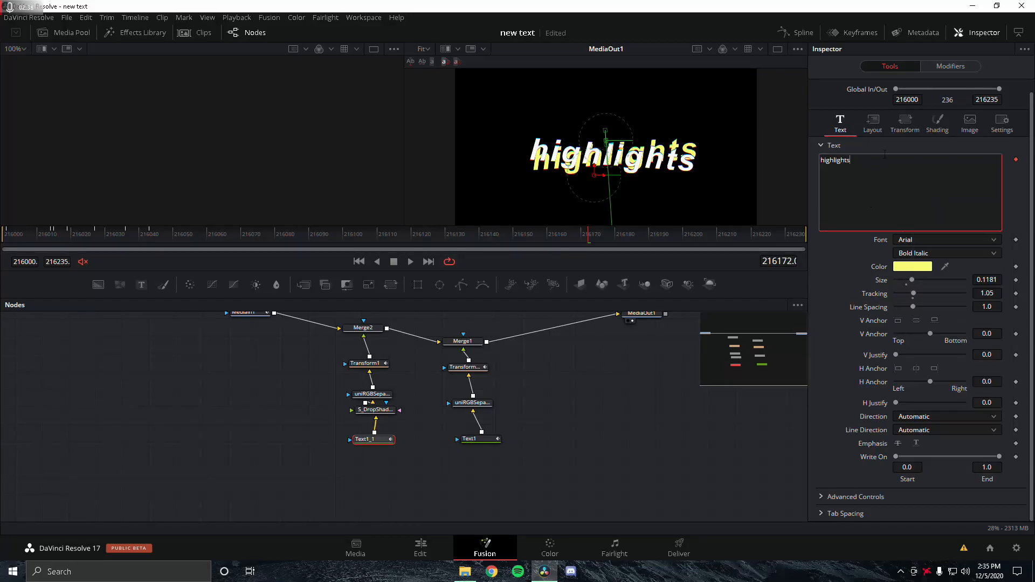
pyautogui.click(943, 67)
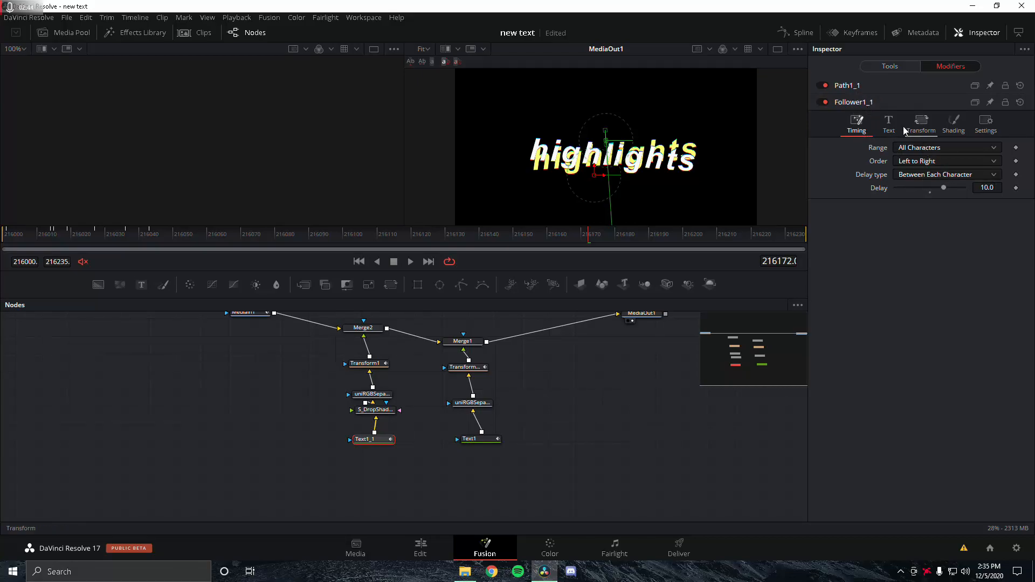
pyautogui.click(889, 124)
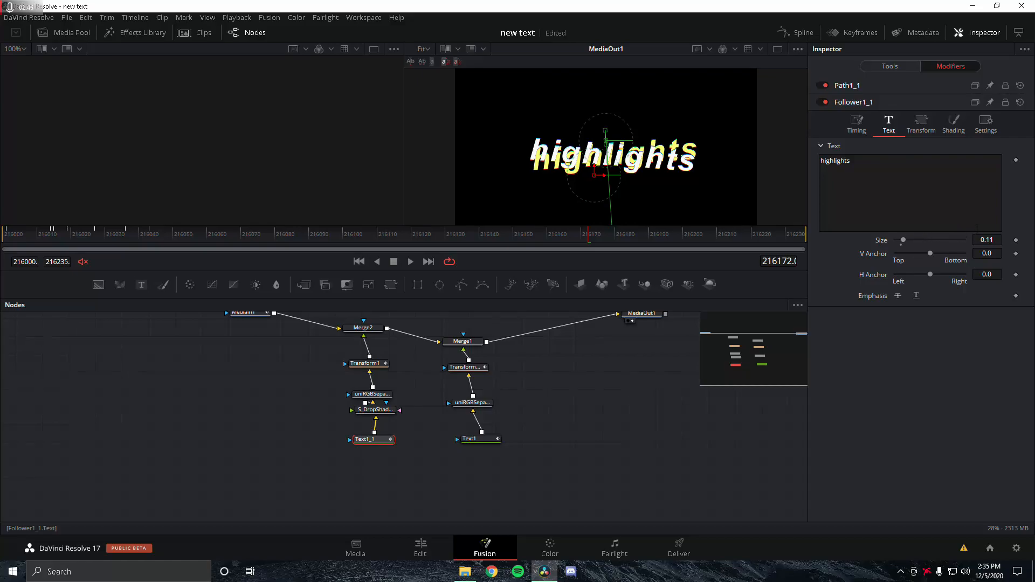
pyautogui.click(915, 125)
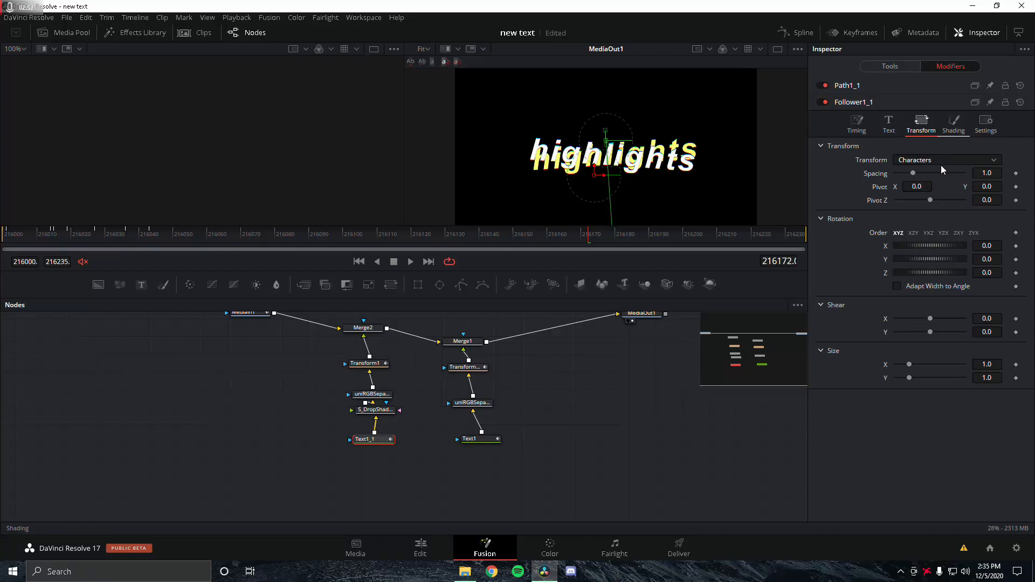
pyautogui.click(954, 125)
pyautogui.scroll(-3, 965, 302)
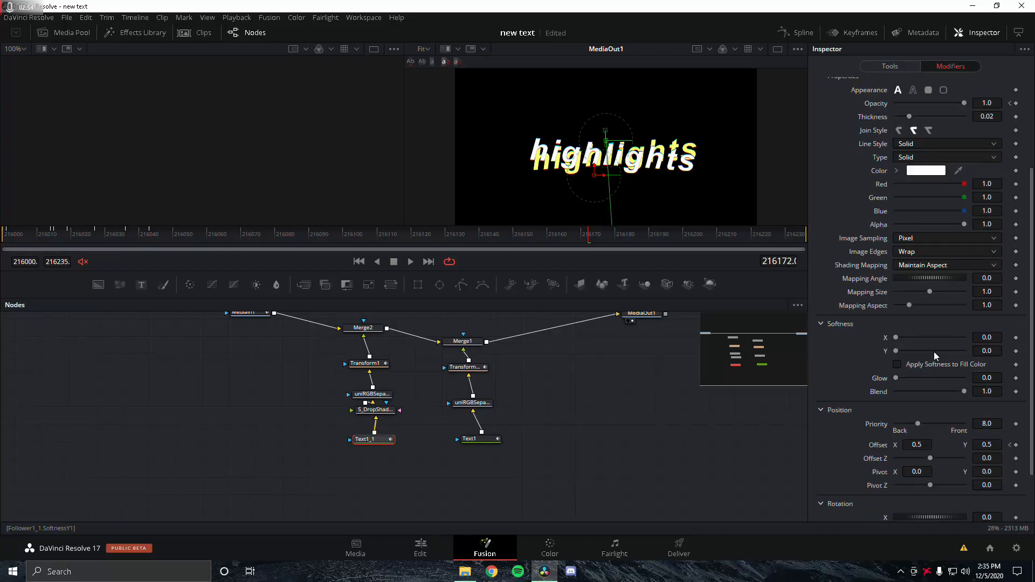
pyautogui.scroll(-2, 936, 442)
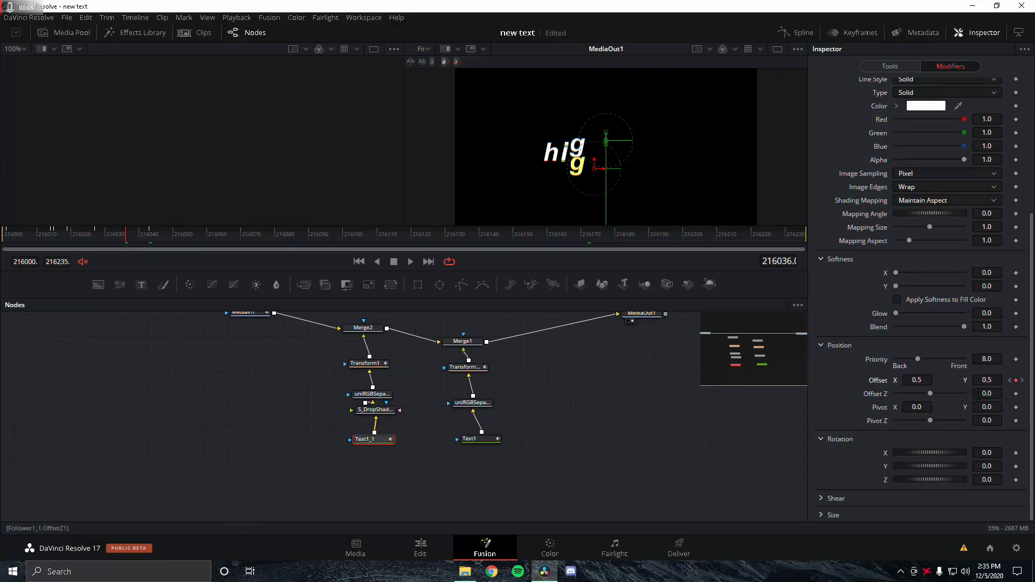
# Step: Expand Path1_1 and open the Shading settings of Text1_1's Follower1_1
pyautogui.scroll(-1, 969, 394)
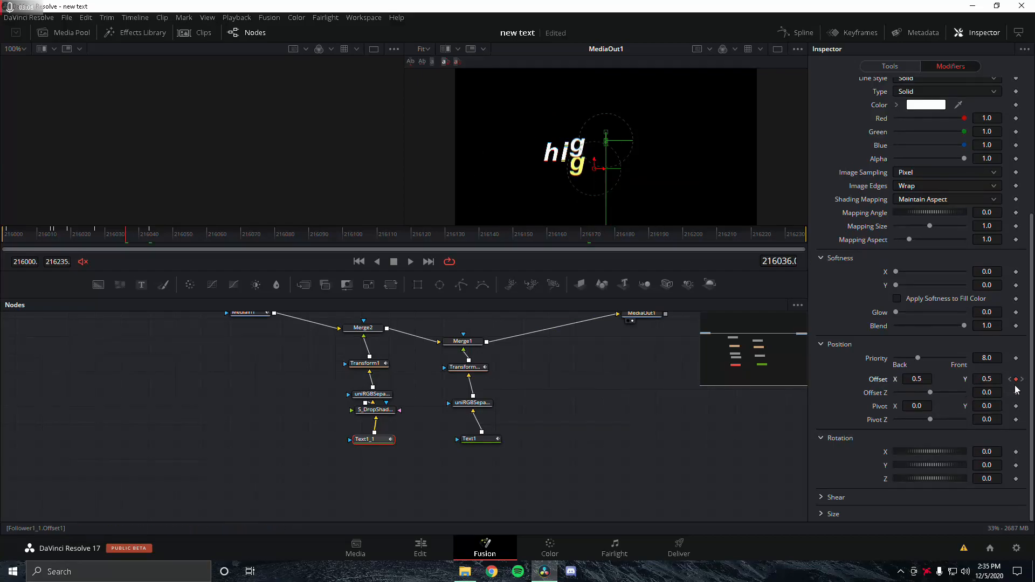
pyautogui.scroll(6, 947, 301)
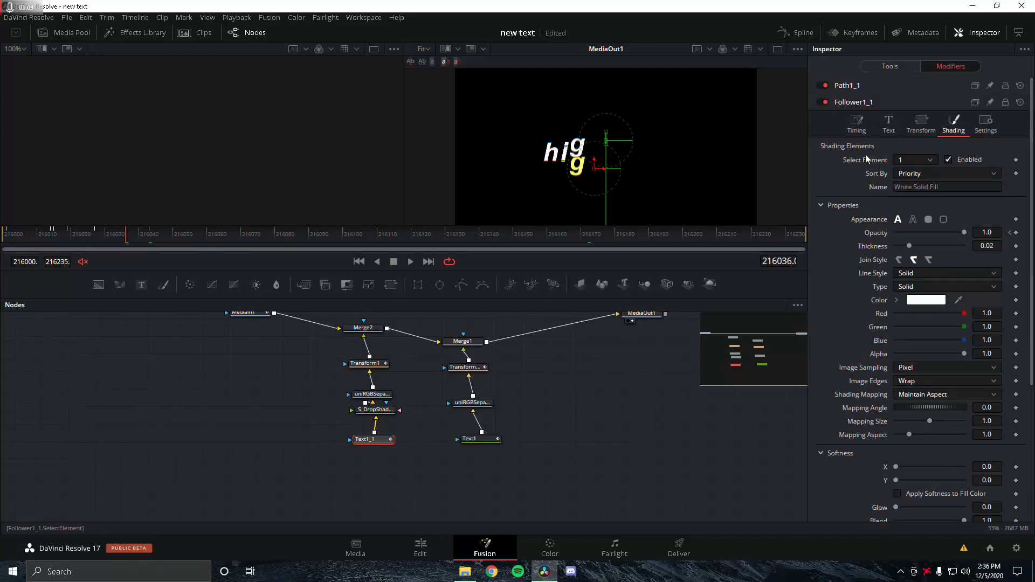
pyautogui.click(852, 86)
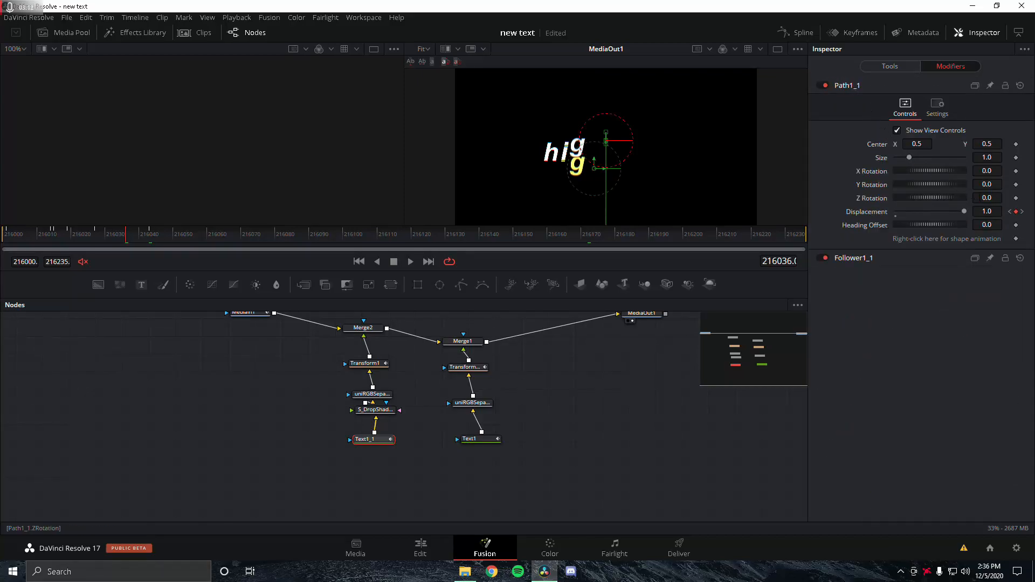
pyautogui.click(872, 259)
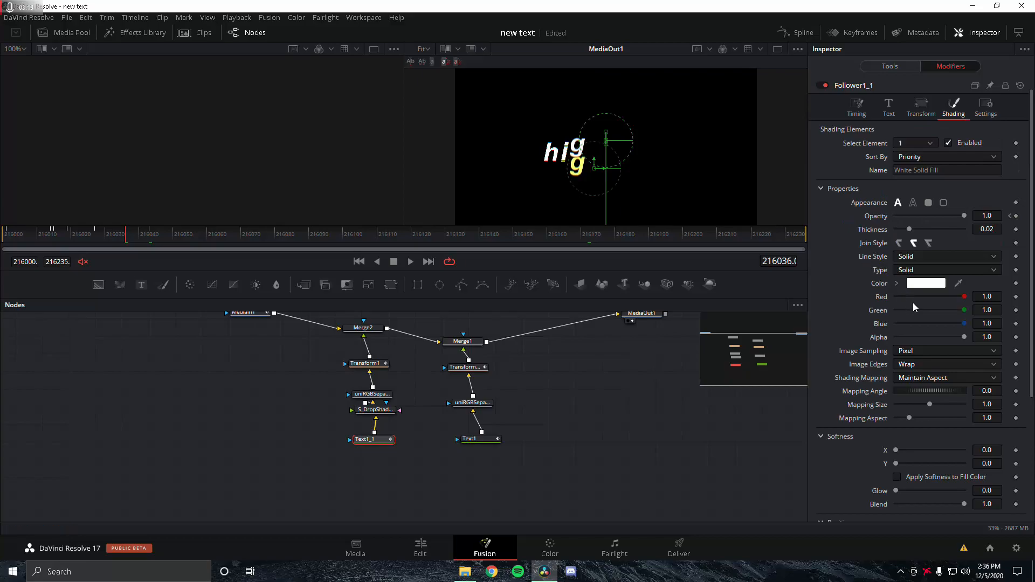
pyautogui.scroll(-3, 917, 310)
# Step: Step through Offset Y keyframes from -0.1, overshooting to 0.55, settling at 0.5
pyautogui.click(1009, 380)
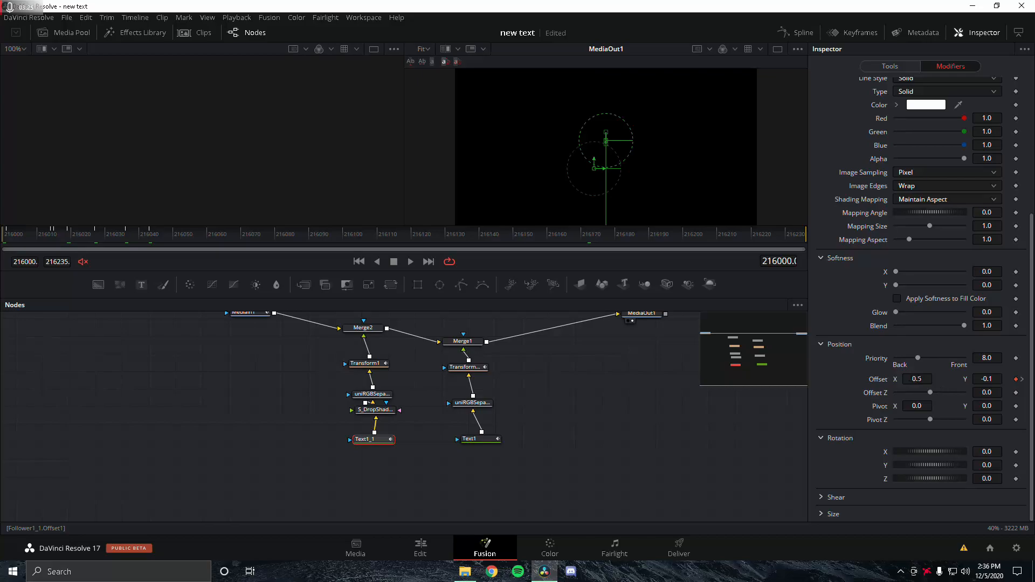
pyautogui.click(1023, 380)
pyautogui.click(1022, 380)
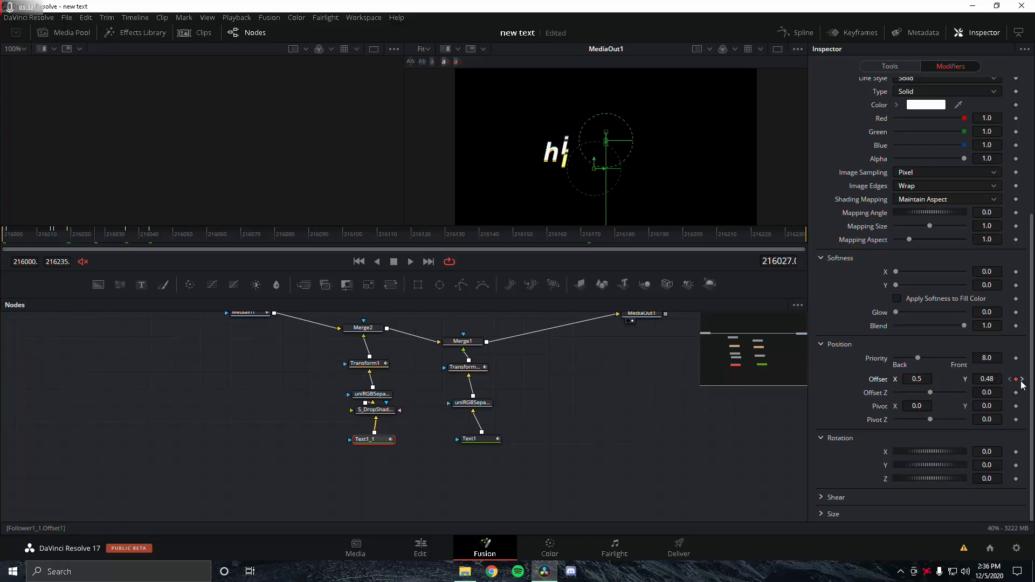
pyautogui.click(1022, 380)
pyautogui.click(1023, 380)
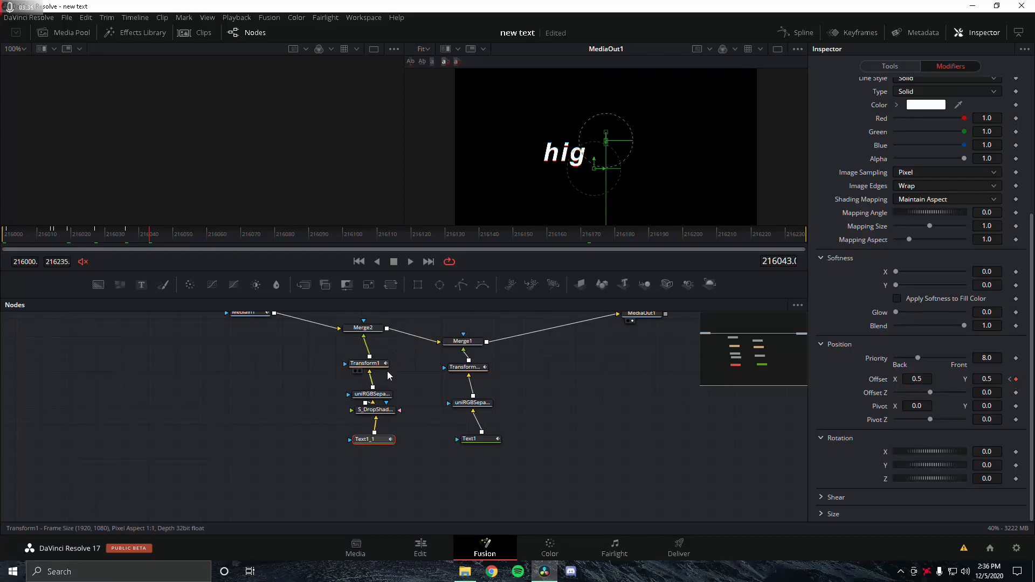
# Step: Select Text1 and open its Follower1 modifier's Shading settings
pyautogui.click(477, 442)
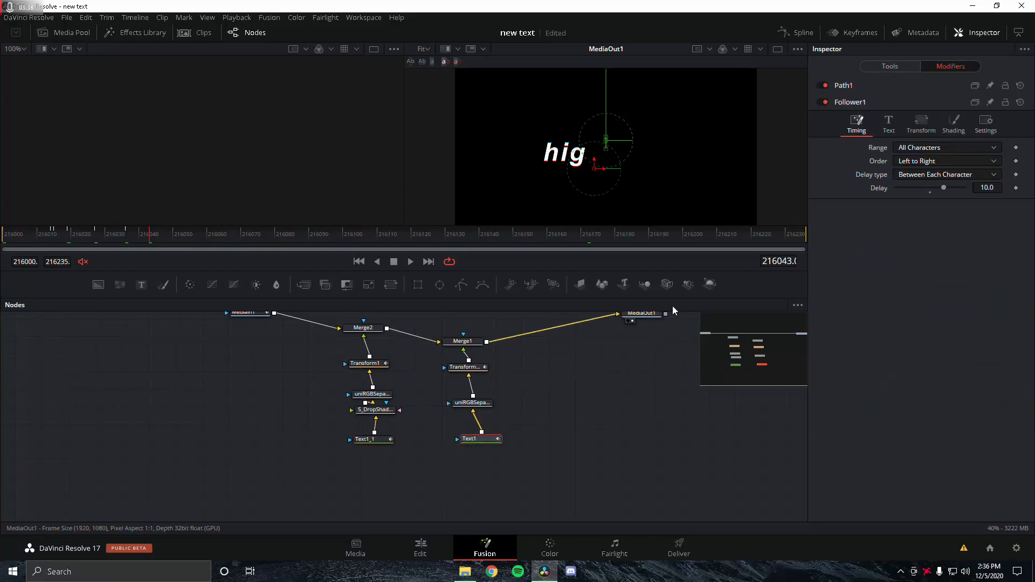
pyautogui.click(892, 66)
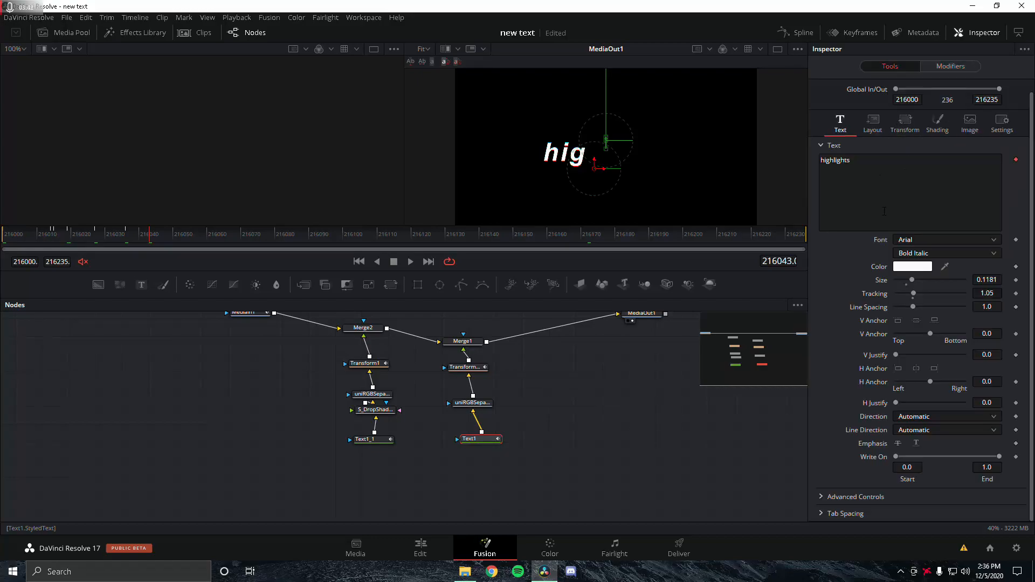
pyautogui.click(939, 69)
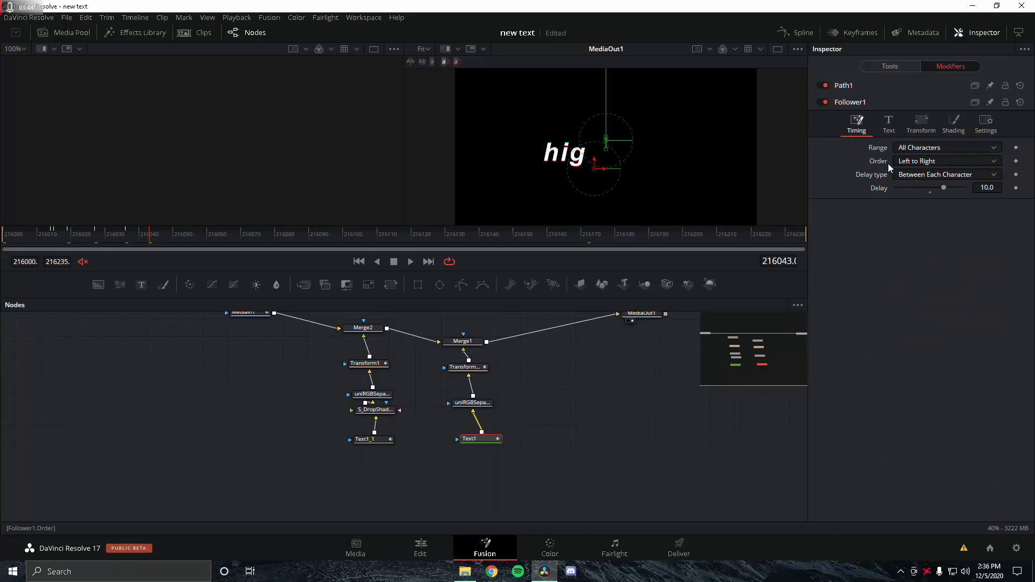
pyautogui.click(888, 123)
pyautogui.click(919, 125)
pyautogui.click(953, 125)
pyautogui.scroll(-1, 965, 254)
pyautogui.scroll(-1, 963, 308)
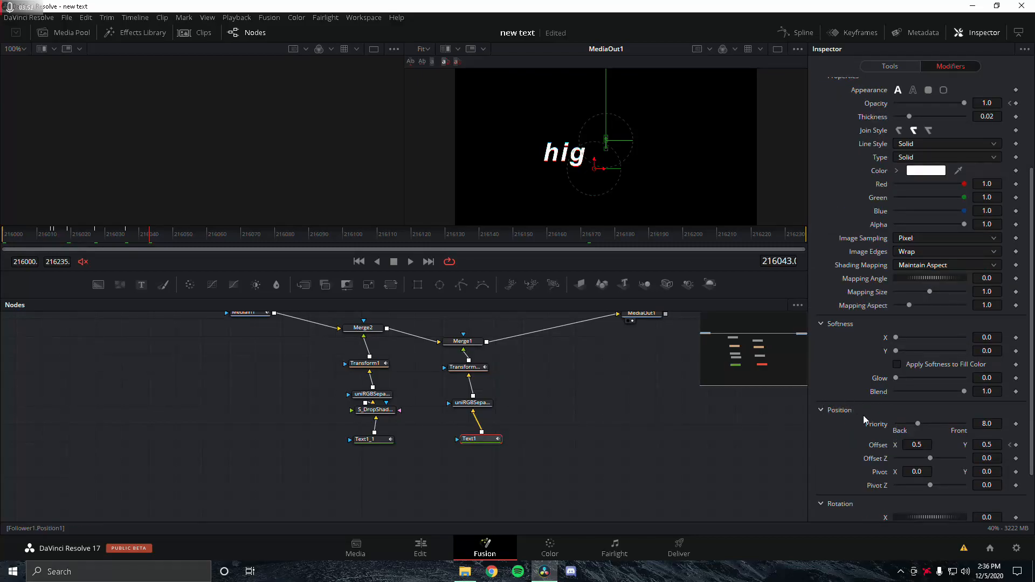
pyautogui.scroll(-1, 847, 396)
# Step: Step Text1's Offset Y keyframes from 1.1 to 0.5 at frame 216036, then select its RGB separation node
pyautogui.click(1010, 380)
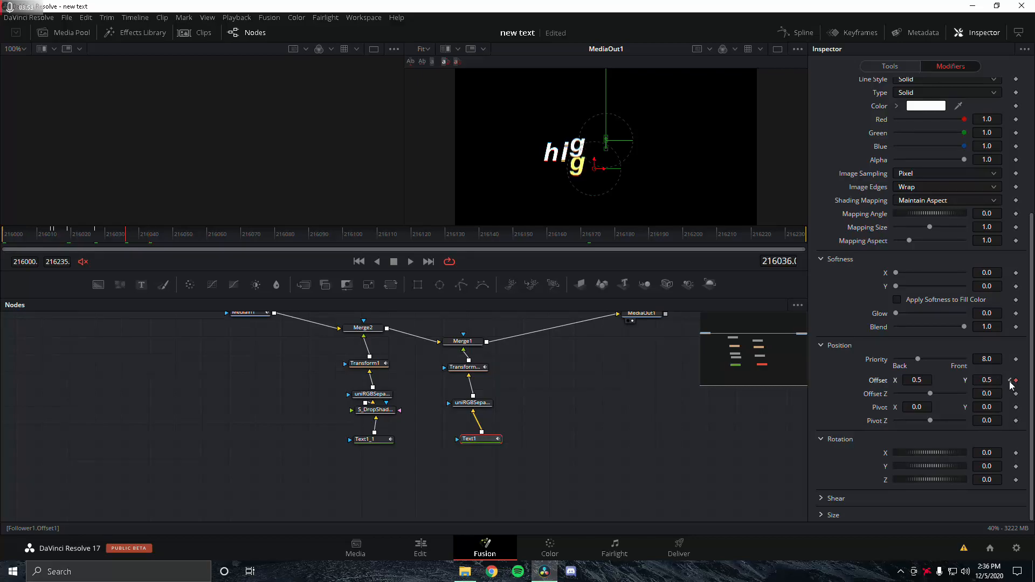
pyautogui.click(1010, 382)
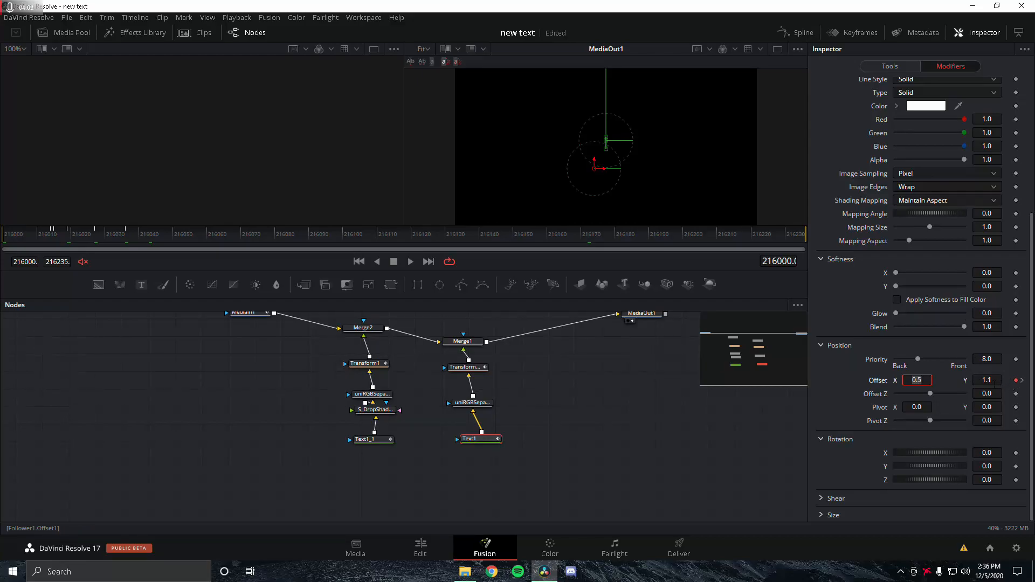
pyautogui.click(1023, 380)
pyautogui.click(1023, 382)
pyautogui.click(1024, 382)
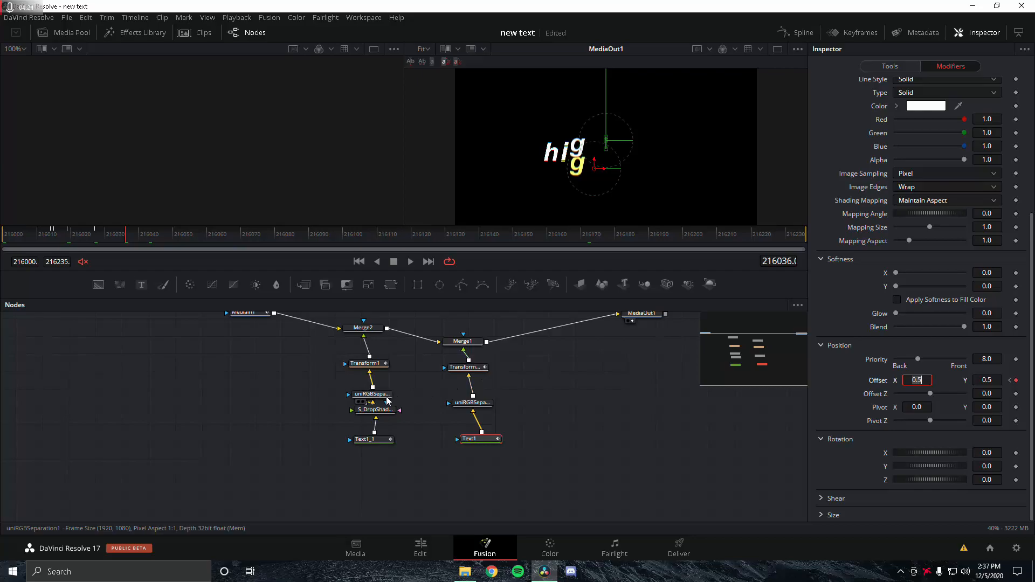
pyautogui.click(483, 403)
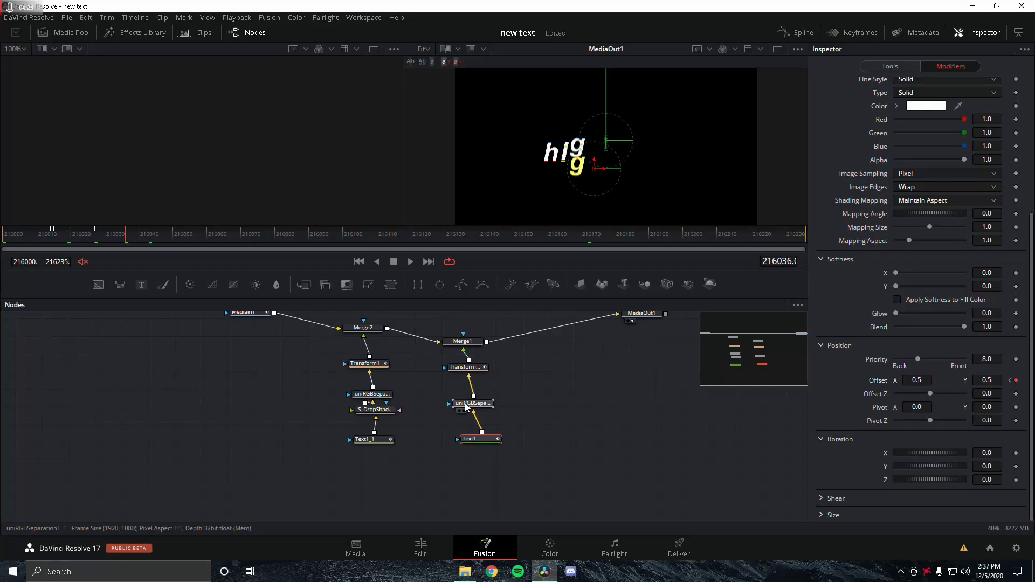
# Step: Zoom the viewer in to inspect the RGB-split fringe on the letters
pyautogui.scroll(2, 556, 159)
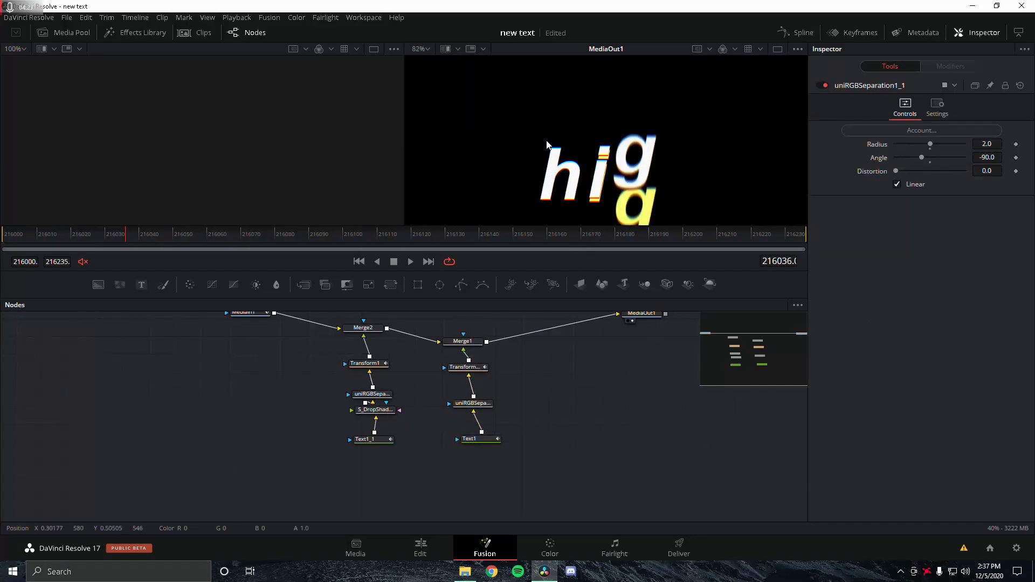
pyautogui.scroll(1, 545, 182)
pyautogui.scroll(8, 546, 182)
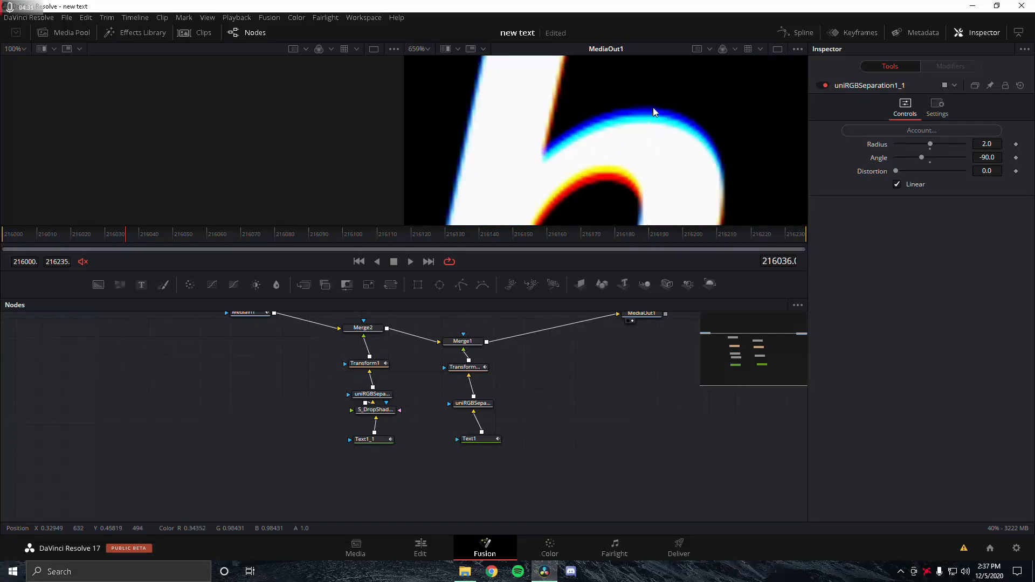
pyautogui.scroll(-5, 638, 177)
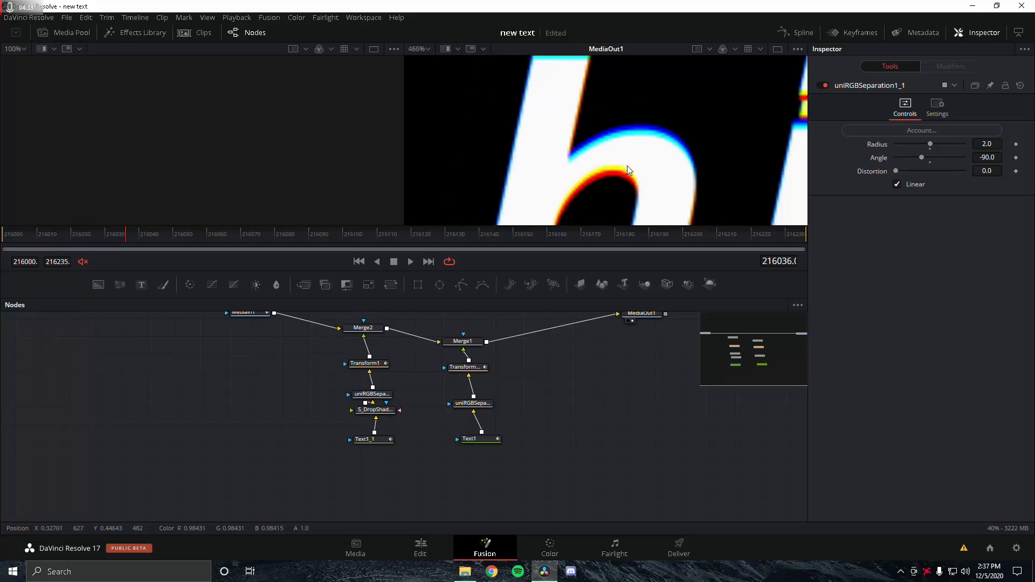
pyautogui.scroll(-2, 627, 170)
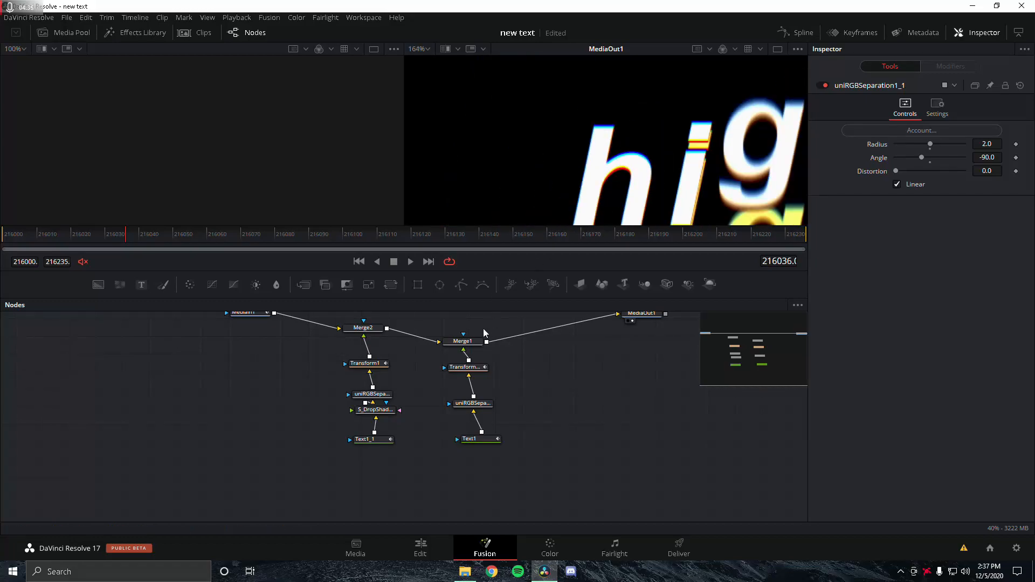
# Step: Compare both uniRGBSeparation nodes, then select S_DropShadow1 (black, opacity 1.024, shift 0.01, -0.01)
pyautogui.click(471, 405)
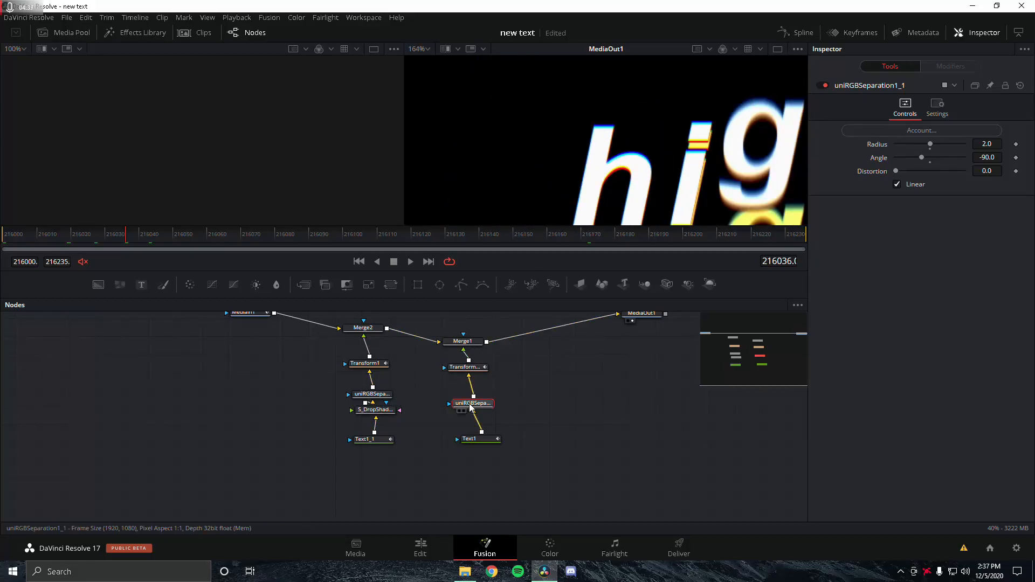
pyautogui.moveTo(374, 400); pyautogui.dragTo(383, 395)
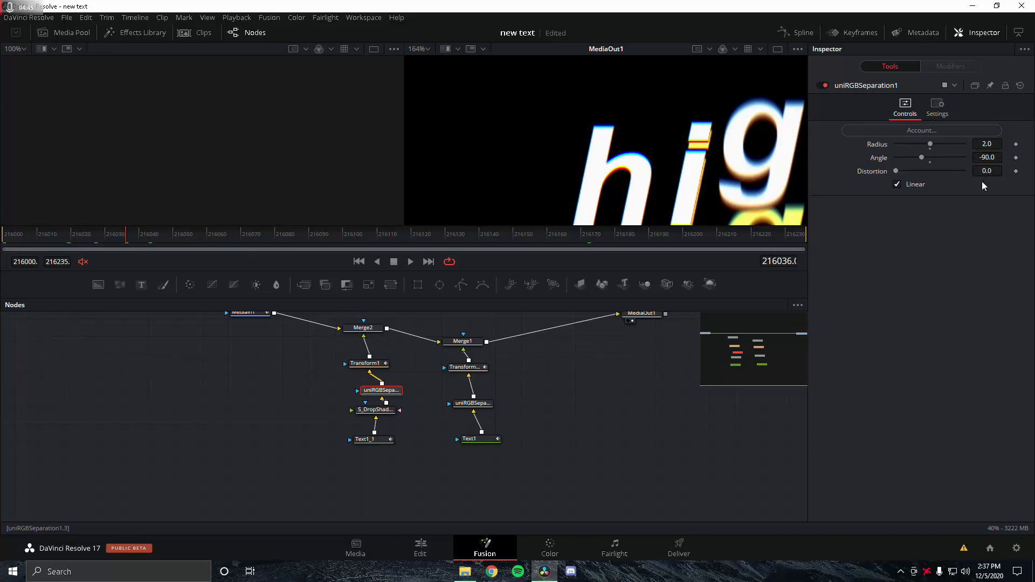
pyautogui.click(488, 404)
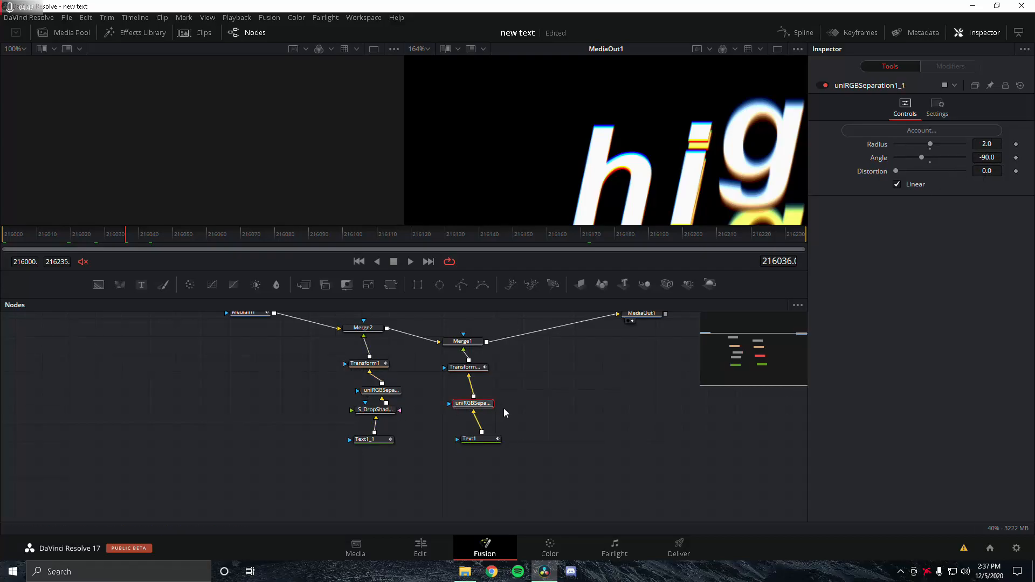
pyautogui.moveTo(374, 410); pyautogui.dragTo(373, 417)
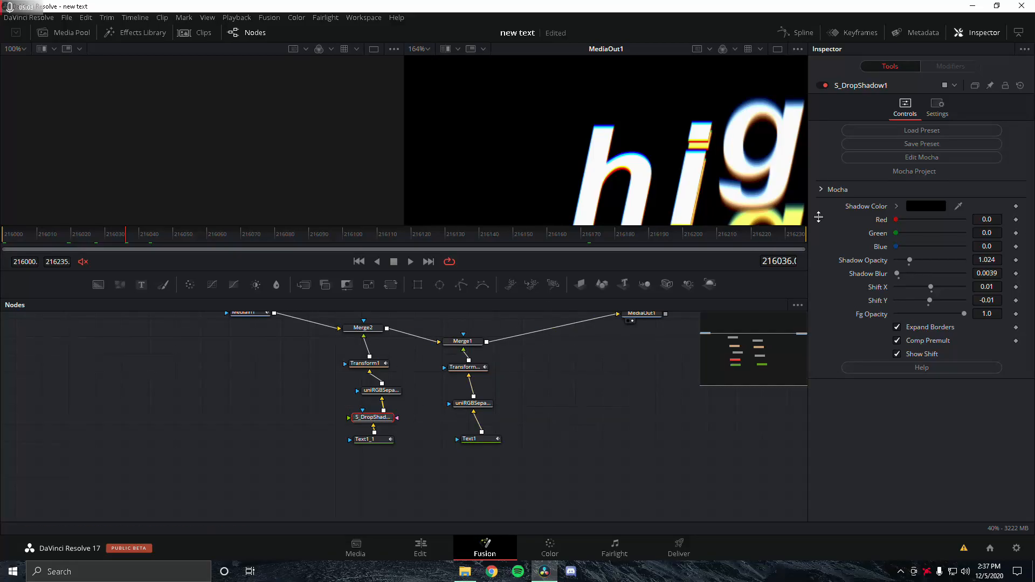
# Step: Select Transform1 and step to its Size and Angle keyframes, both 0.0 at frame 216235
pyautogui.click(358, 365)
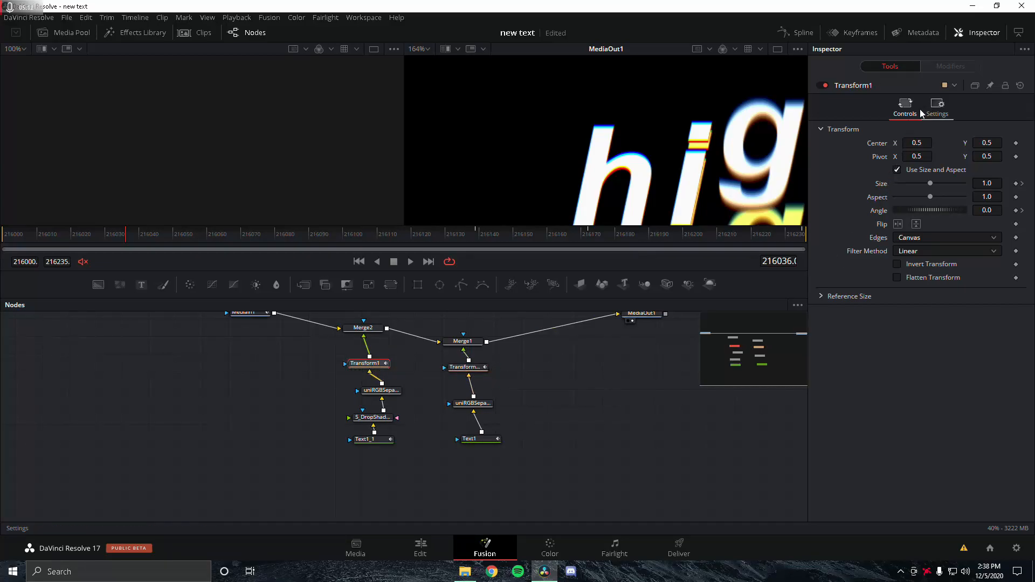
pyautogui.click(477, 234)
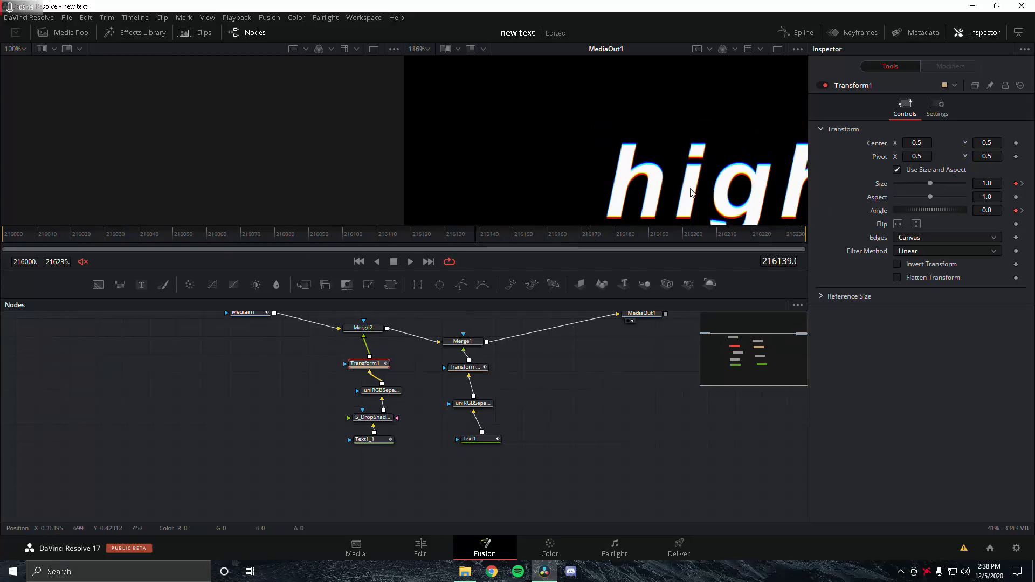
pyautogui.scroll(-2, 692, 192)
pyautogui.click(1021, 183)
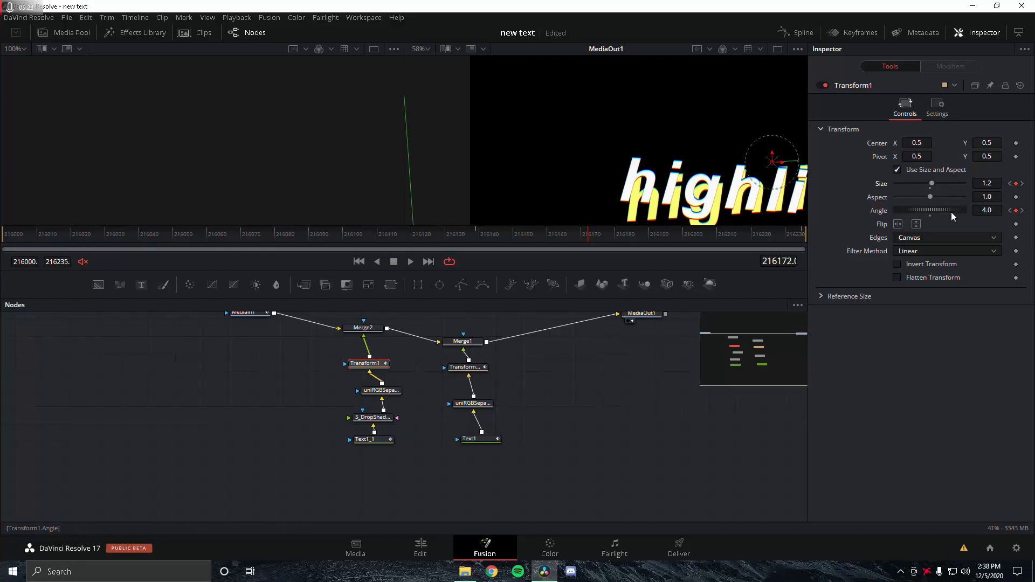
pyautogui.click(1022, 211)
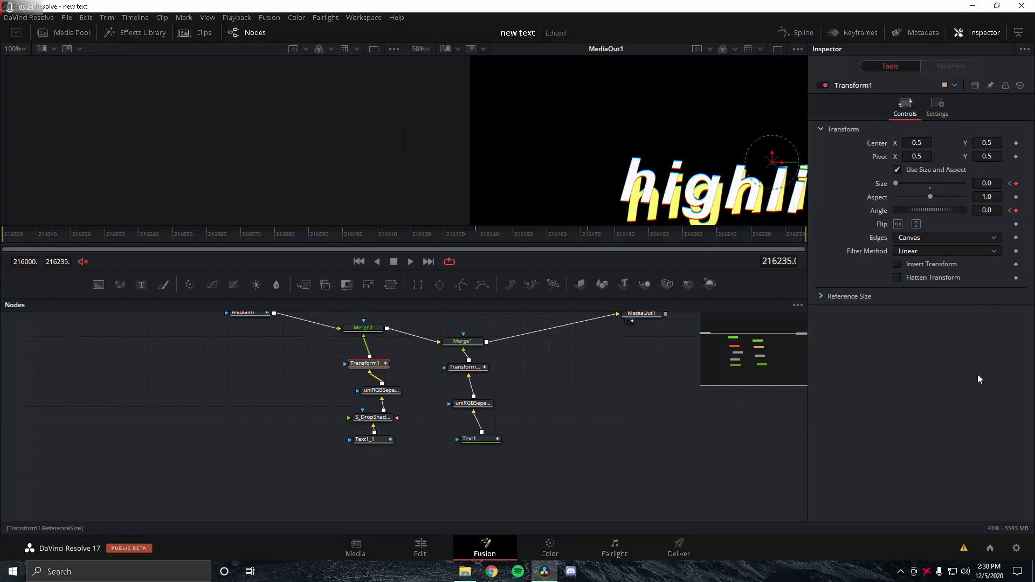
# Step: Reframe the viewer and open the Spline editor
pyautogui.scroll(-2, 712, 151)
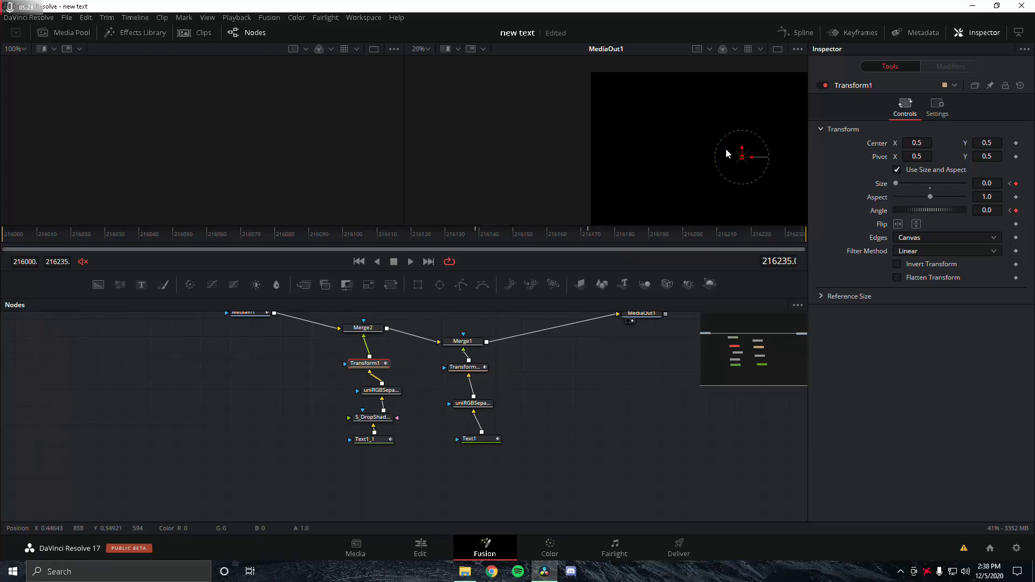
pyautogui.moveTo(730, 150); pyautogui.dragTo(632, 146)
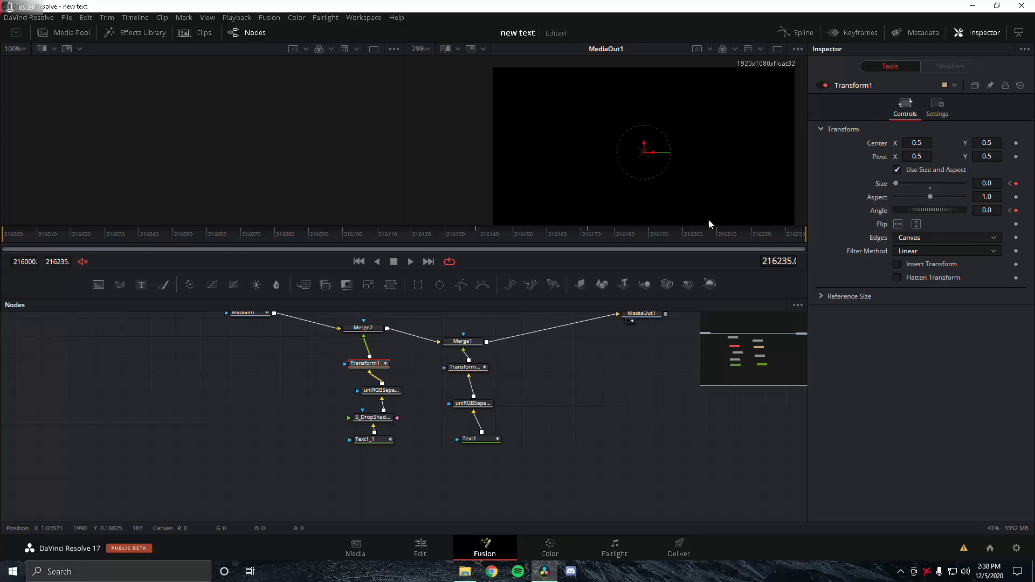
pyautogui.click(791, 34)
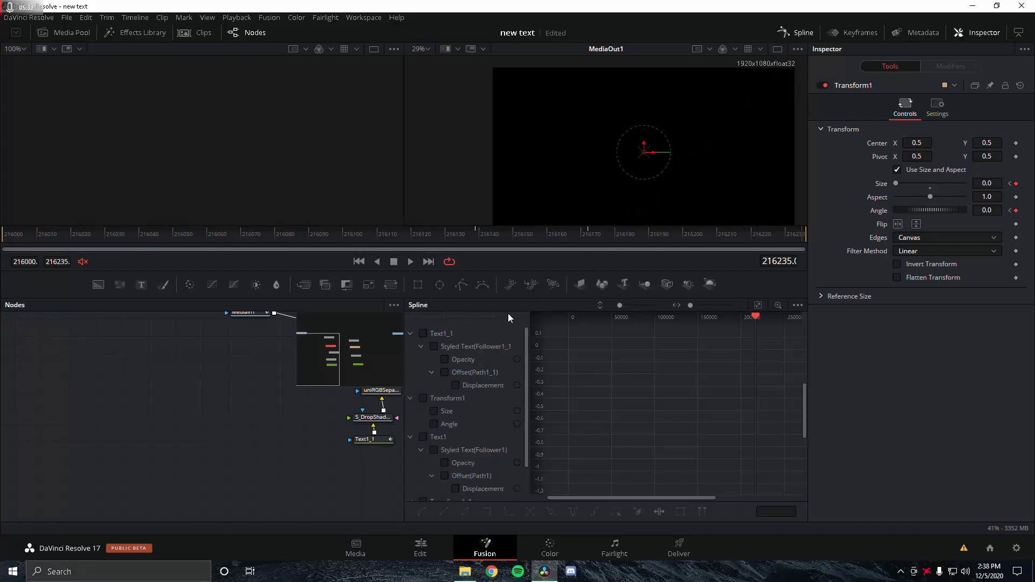
# Step: Show Transform1's Size and Angle curves and scrub back and forth through the scale pop
pyautogui.click(424, 334)
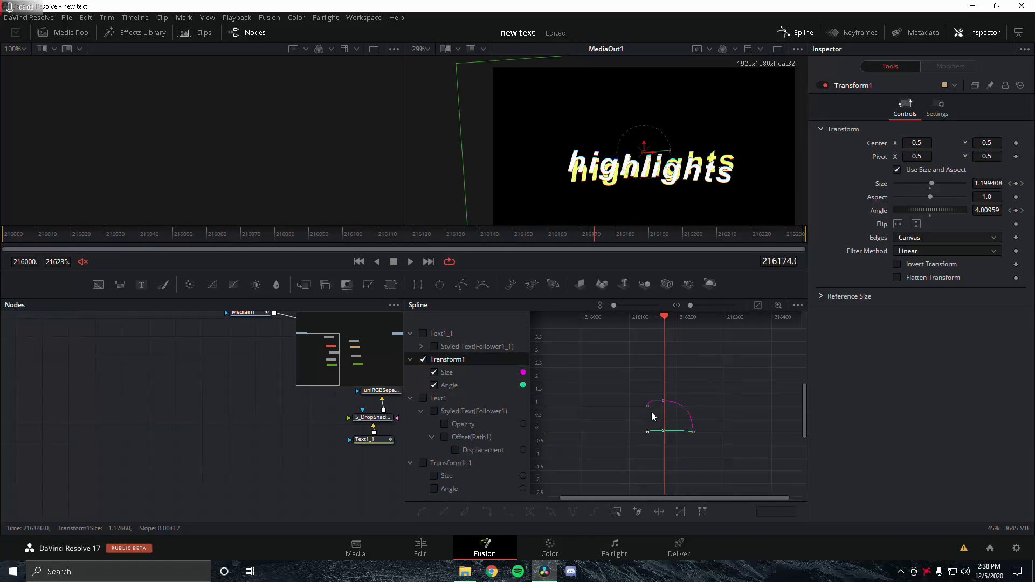
pyautogui.moveTo(673, 404); pyautogui.dragTo(657, 398)
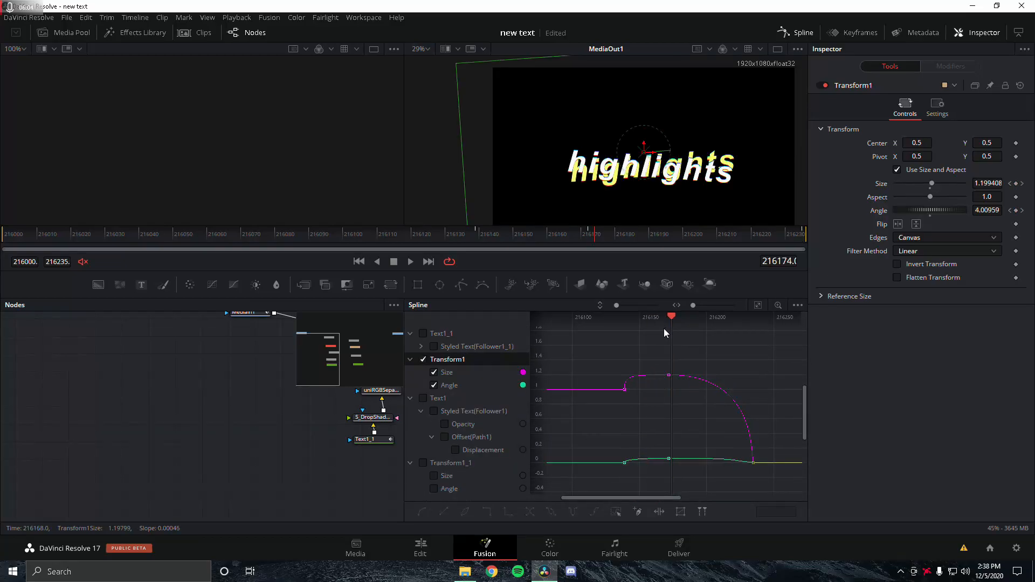
pyautogui.scroll(2, 664, 329)
pyautogui.moveTo(675, 317); pyautogui.dragTo(607, 327)
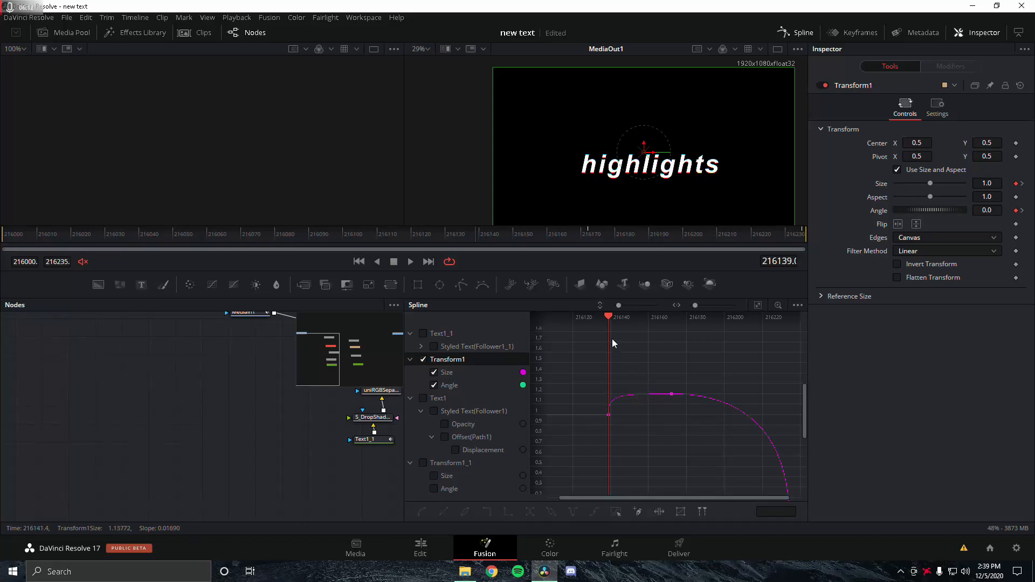
pyautogui.moveTo(607, 319); pyautogui.dragTo(649, 338)
pyautogui.scroll(-2, 754, 362)
pyautogui.moveTo(668, 402); pyautogui.dragTo(687, 347)
pyautogui.scroll(8, 661, 350)
pyautogui.moveTo(669, 442); pyautogui.dragTo(678, 339)
pyautogui.moveTo(659, 418); pyautogui.dragTo(700, 377)
pyautogui.moveTo(779, 320); pyautogui.dragTo(750, 324)
# Step: Move to frame 216158, box-select all pop keyframes, and close the Spline editor
pyautogui.scroll(-2, 713, 341)
pyautogui.moveTo(698, 345); pyautogui.dragTo(626, 352)
pyautogui.scroll(-1, 639, 350)
pyautogui.scroll(-1, 694, 345)
pyautogui.moveTo(711, 339); pyautogui.dragTo(680, 410)
pyautogui.scroll(-1, 683, 351)
pyautogui.scroll(-1, 693, 343)
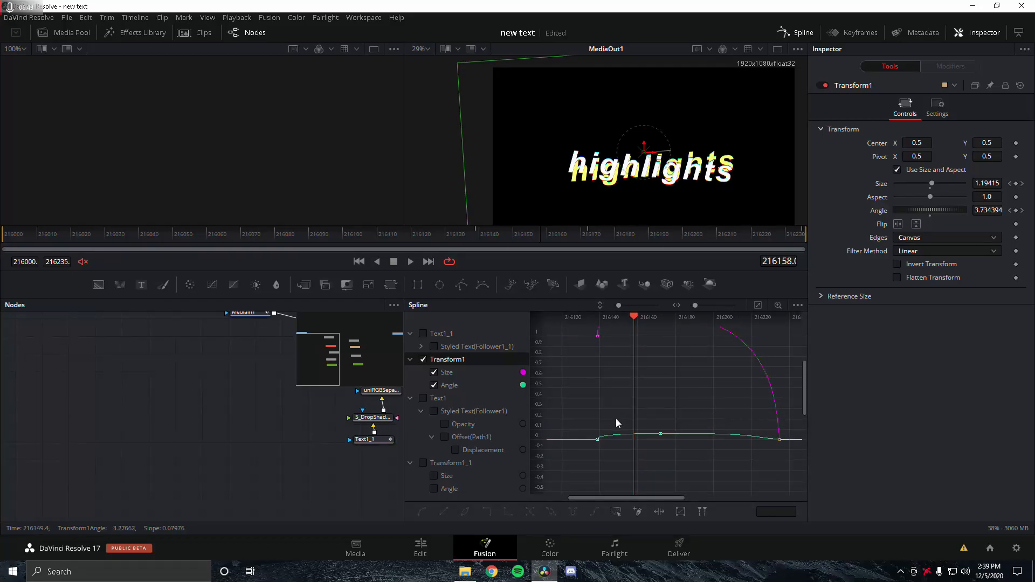
pyautogui.moveTo(577, 466); pyautogui.dragTo(796, 251)
pyautogui.scroll(-2, 681, 371)
pyautogui.scroll(2, 681, 371)
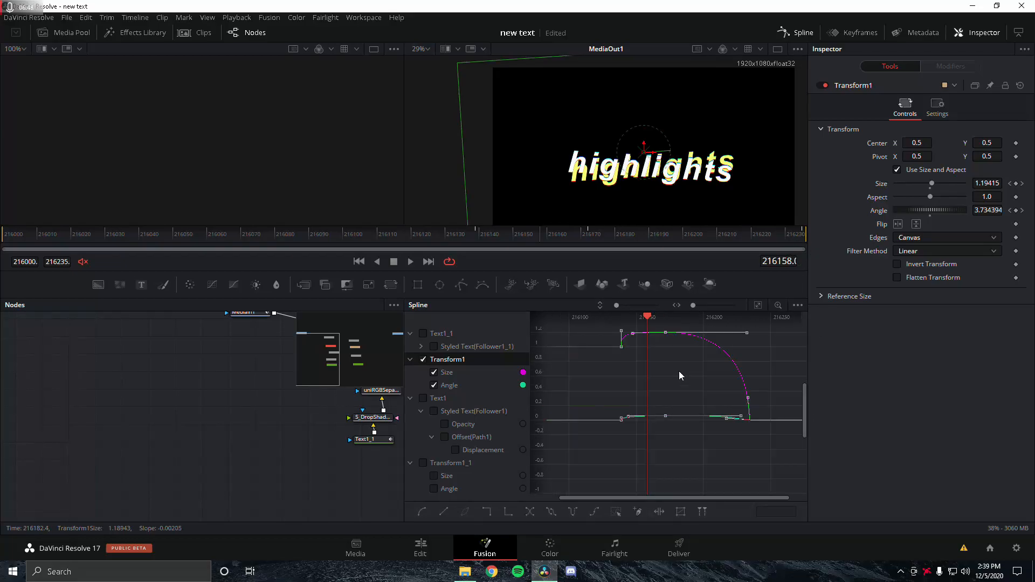
pyautogui.moveTo(679, 371); pyautogui.dragTo(669, 413)
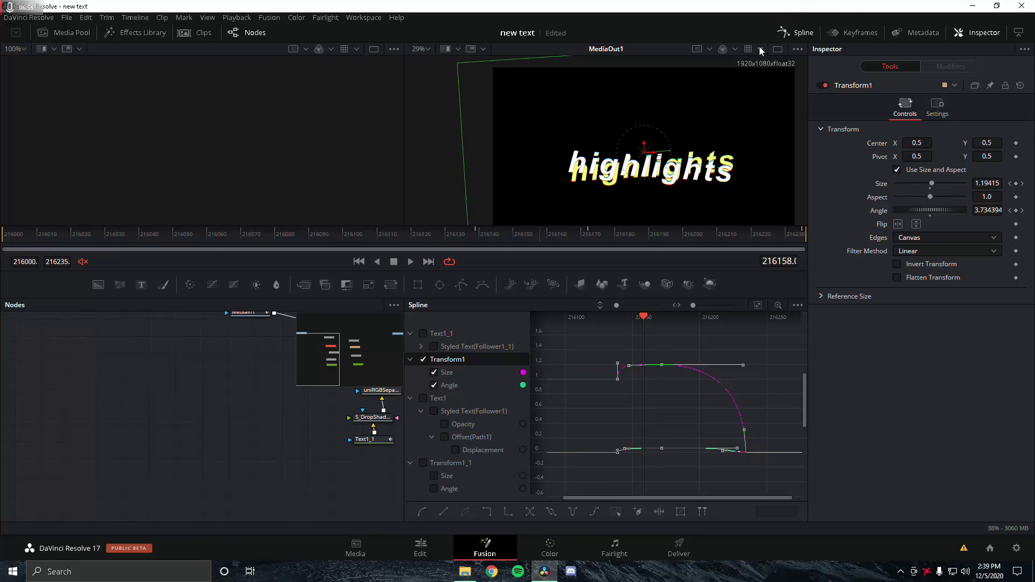
pyautogui.click(780, 33)
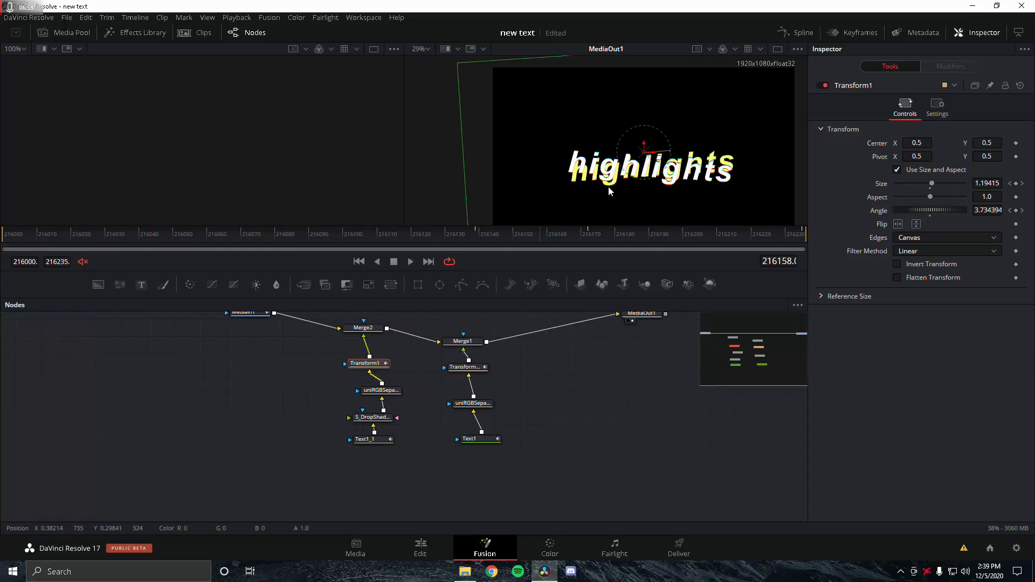
pyautogui.click(372, 417)
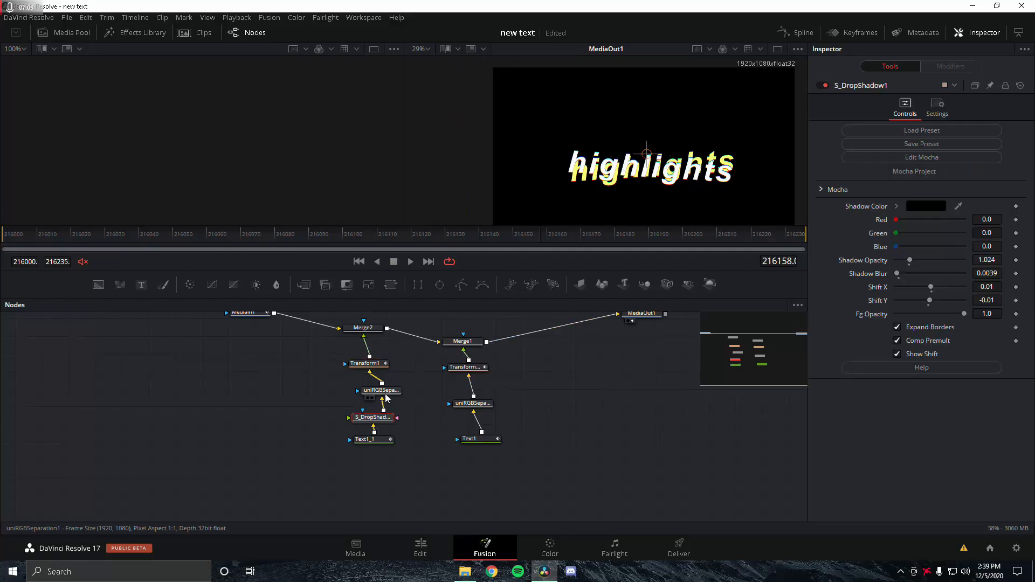
pyautogui.click(393, 394)
pyautogui.click(385, 419)
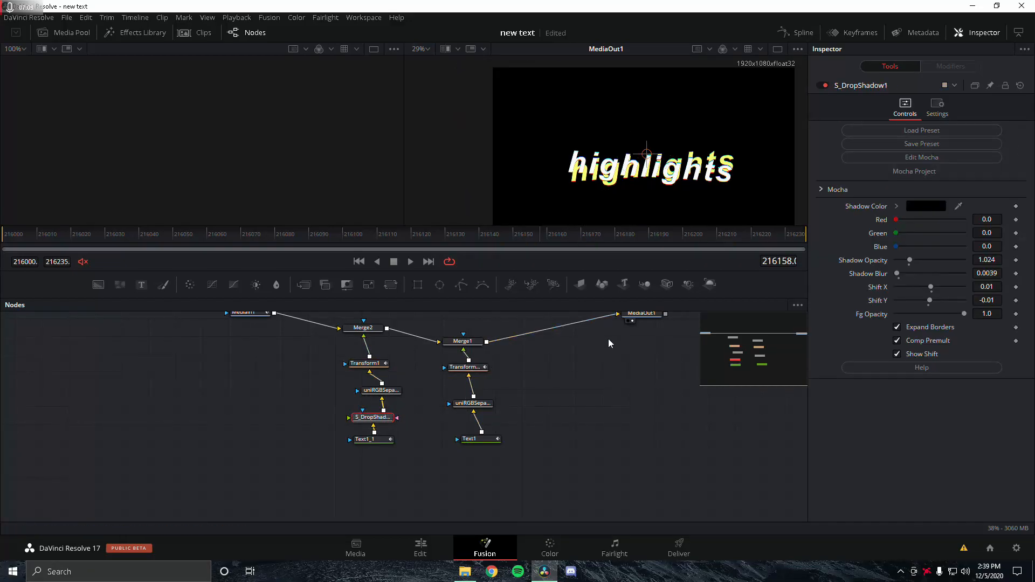
pyautogui.click(384, 391)
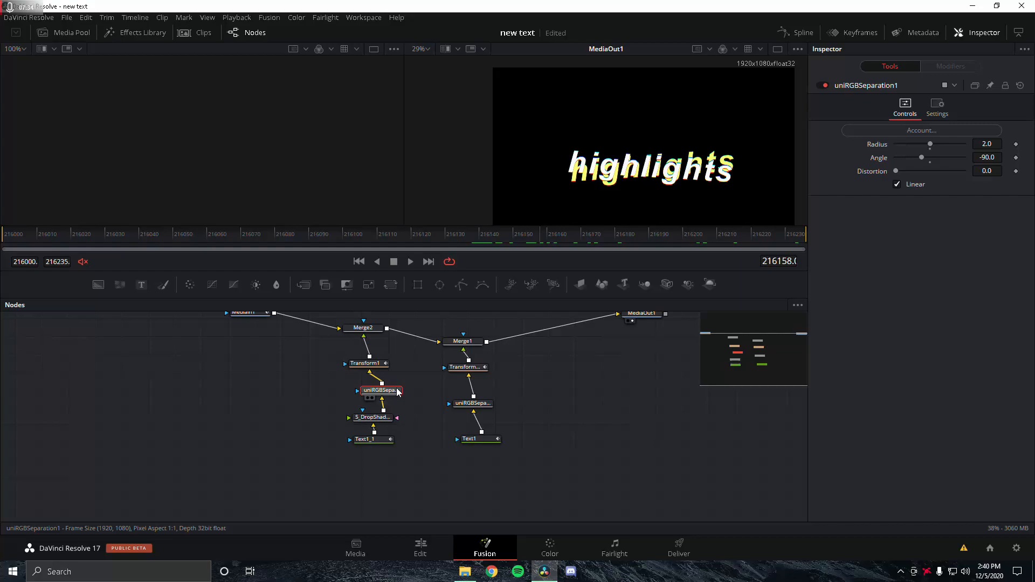
pyautogui.click(372, 418)
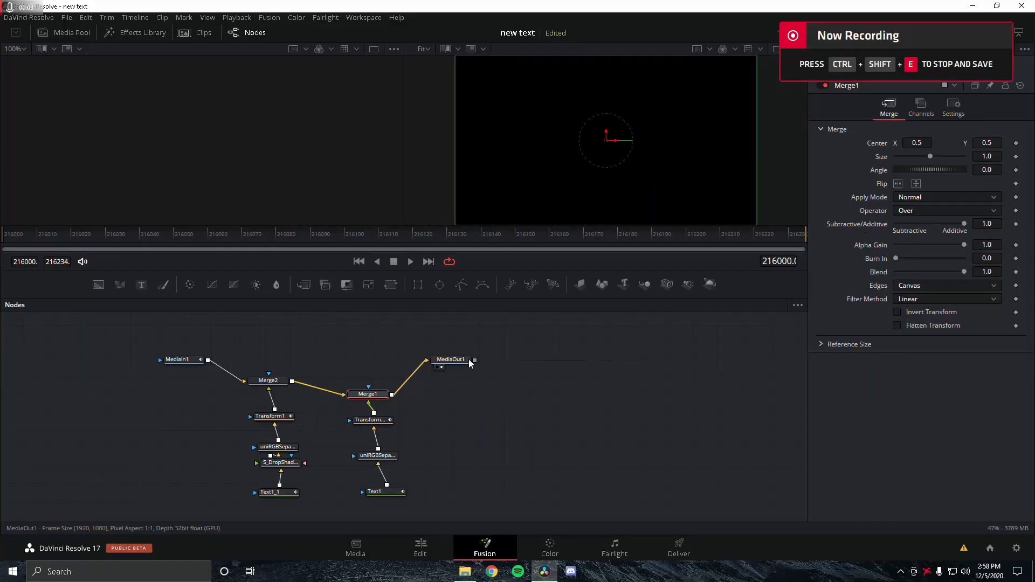
# Step: Select Transform1_1 and step to its pop keyframe at Size 1.2 and Angle -4.0
pyautogui.click(277, 417)
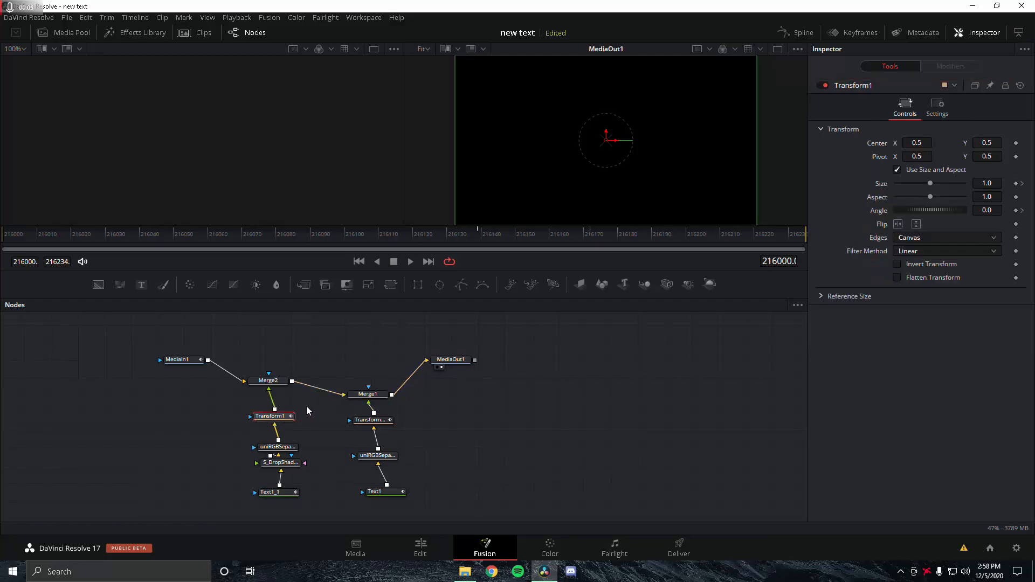
pyautogui.moveTo(279, 417); pyautogui.dragTo(284, 412)
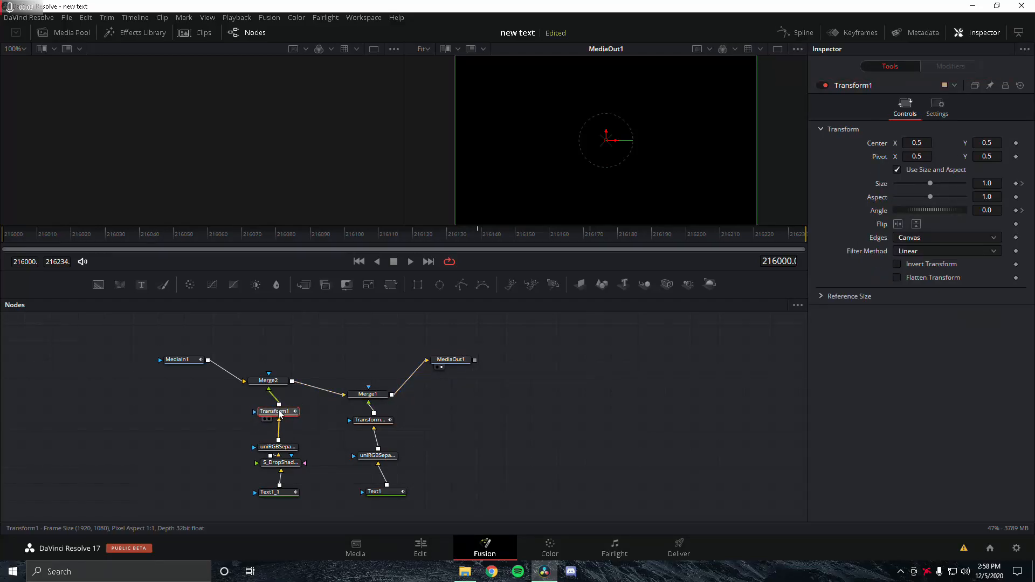
pyautogui.moveTo(376, 424); pyautogui.dragTo(375, 421)
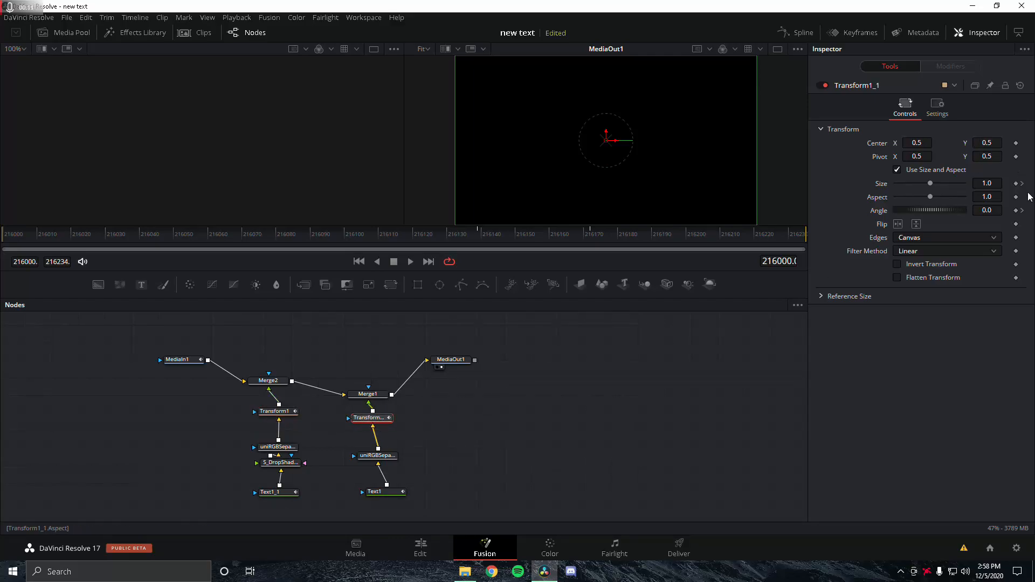
pyautogui.click(1022, 211)
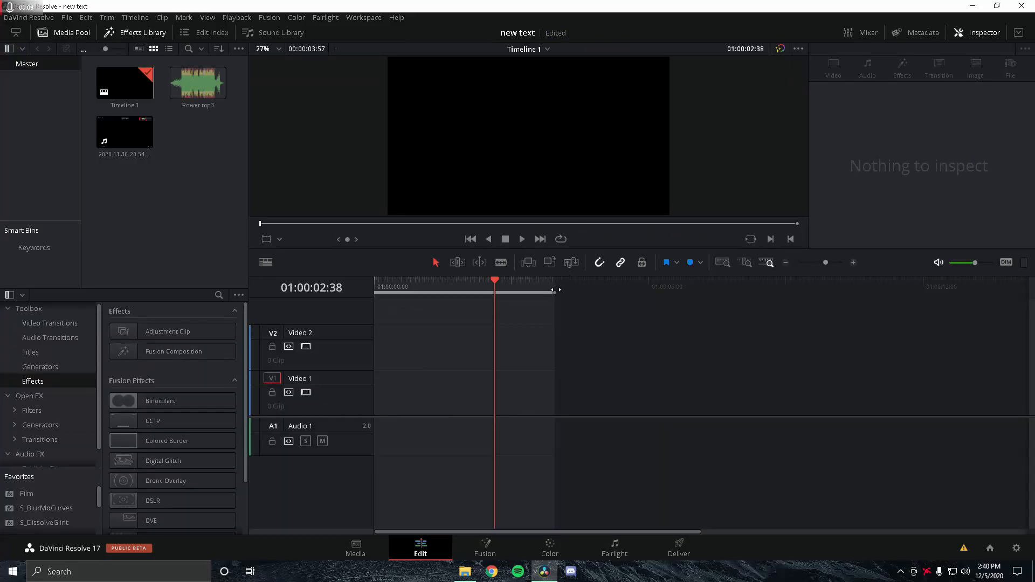
pyautogui.moveTo(554, 292); pyautogui.dragTo(740, 319)
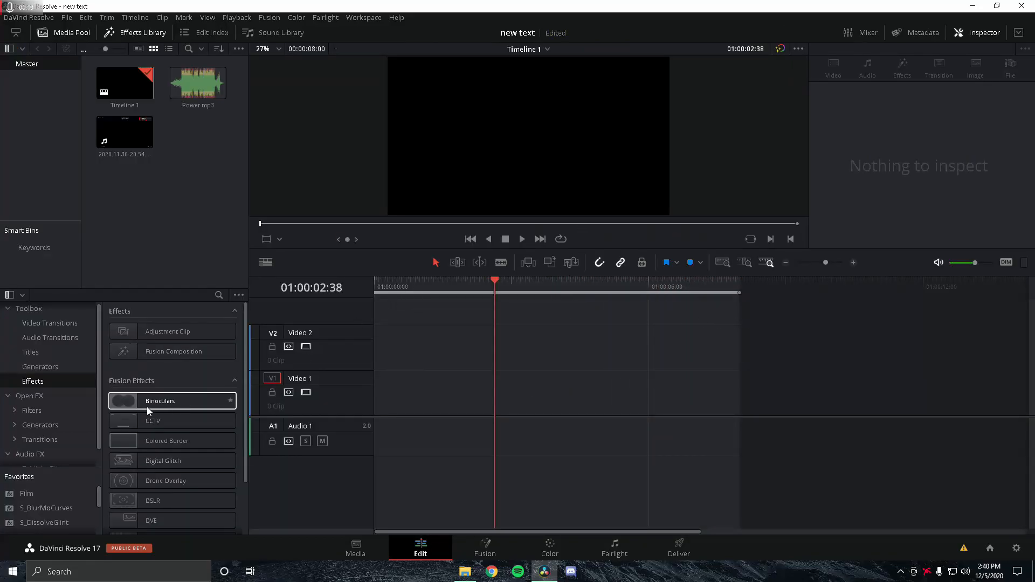
# Step: Drop an Adjustment Clip onto Video 1 at the start of Timeline 1 and open it in Fusion
pyautogui.moveTo(165, 332); pyautogui.dragTo(371, 386)
pyautogui.moveTo(396, 290); pyautogui.dragTo(415, 331)
pyautogui.click(415, 388)
pyautogui.moveTo(417, 282); pyautogui.dragTo(374, 294)
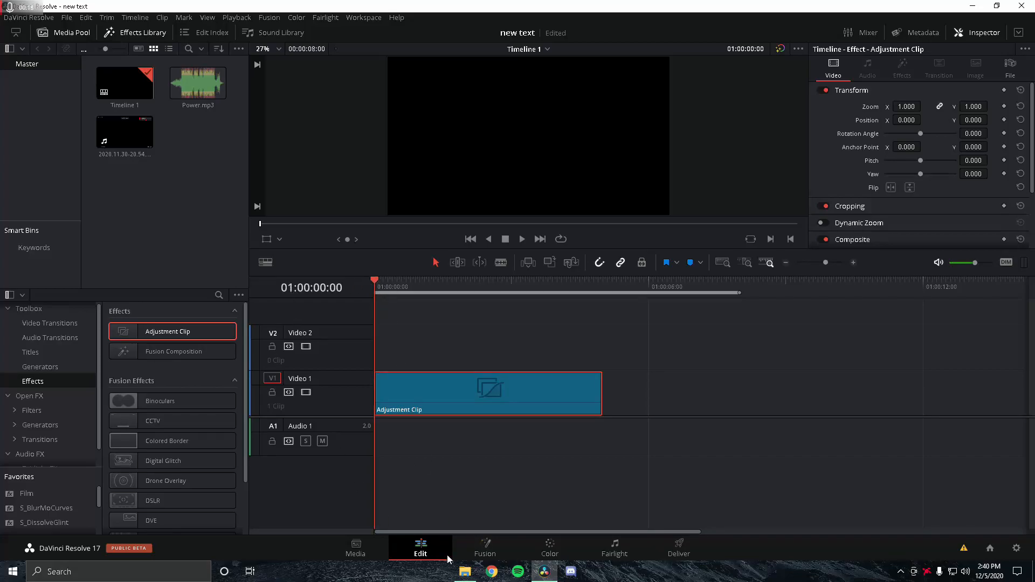
pyautogui.click(460, 542)
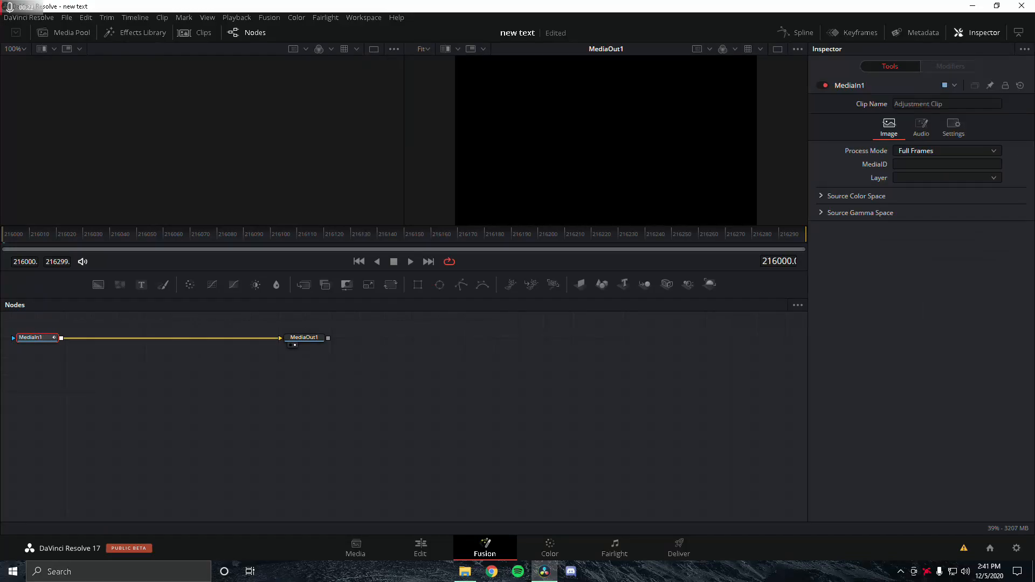
# Step: Import the saved title node setup and wire Merge1 into MediaOut1 in place of MediaIn1
pyautogui.moveTo(0, 426); pyautogui.dragTo(156, 396)
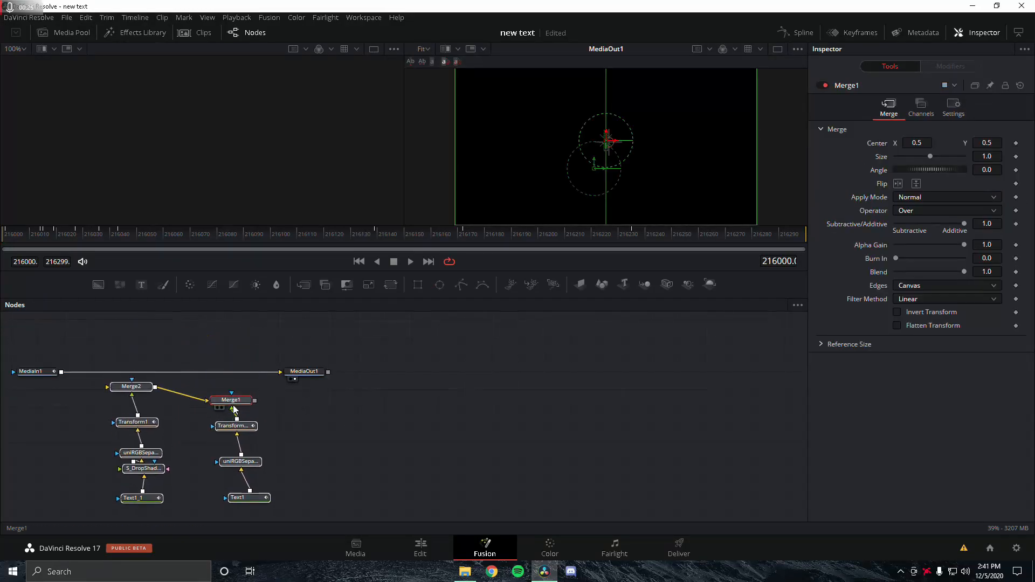
pyautogui.moveTo(247, 371); pyautogui.dragTo(101, 404)
pyautogui.moveTo(247, 418); pyautogui.dragTo(292, 373)
pyautogui.moveTo(216, 418); pyautogui.dragTo(213, 407)
# Step: Preview the letters dropping in, checking the full 'highlights' title at frame 216112
pyautogui.moveTo(6, 240)
pyautogui.mouseDown()
pyautogui.moveTo(153, 242)
pyautogui.moveTo(1, 248)
pyautogui.mouseUp()
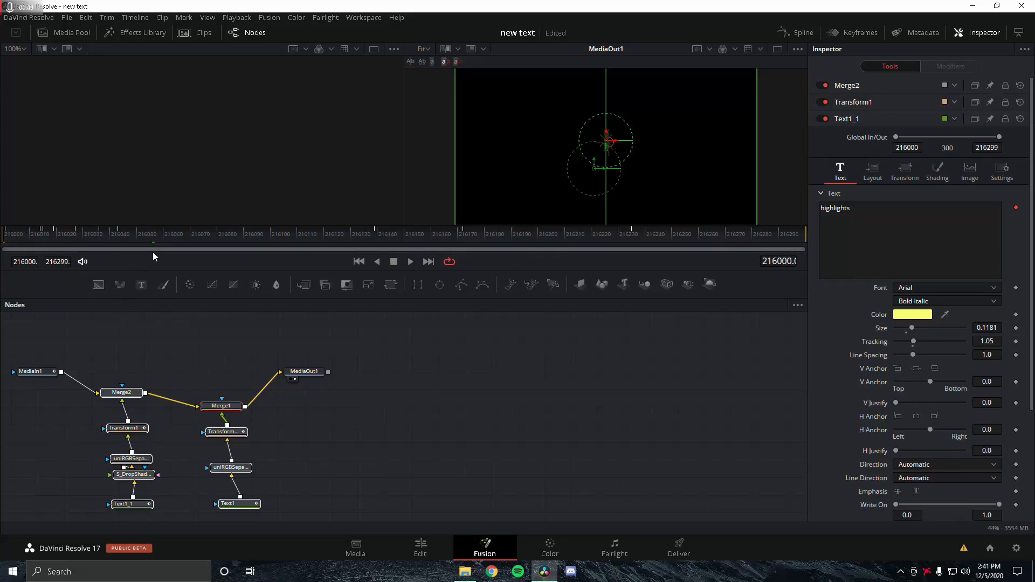
pyautogui.click(303, 237)
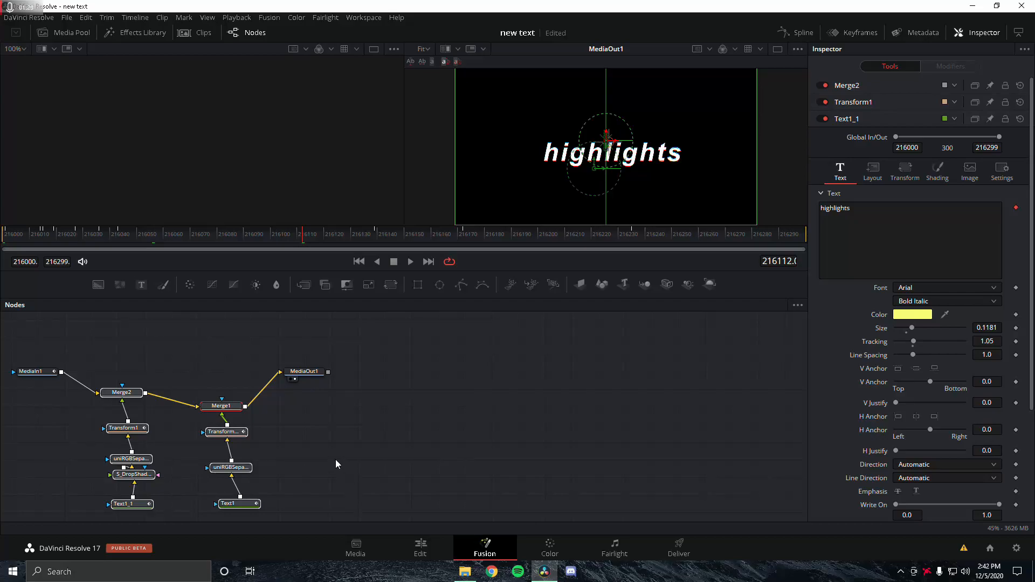
pyautogui.moveTo(336, 459); pyautogui.dragTo(387, 457)
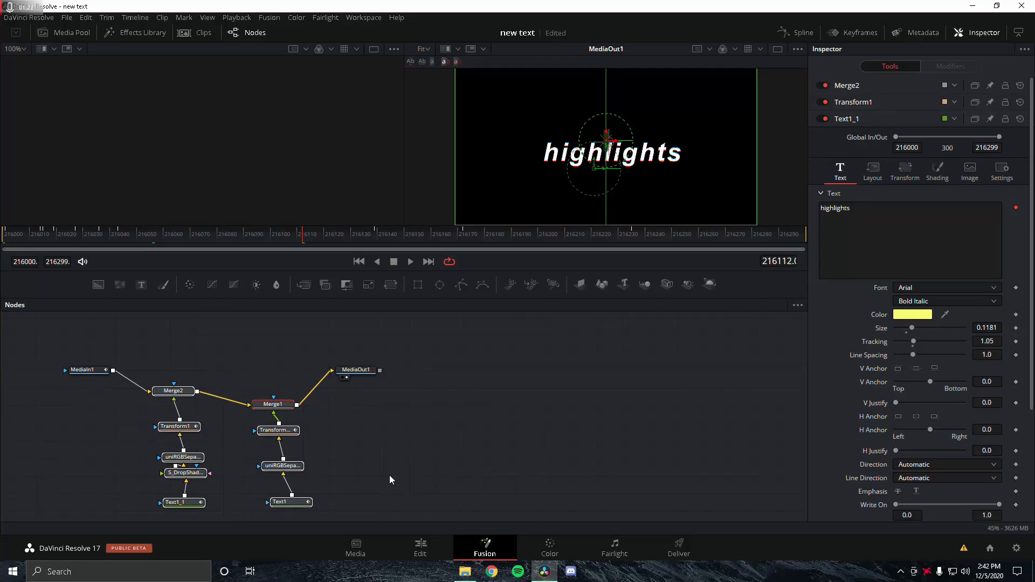